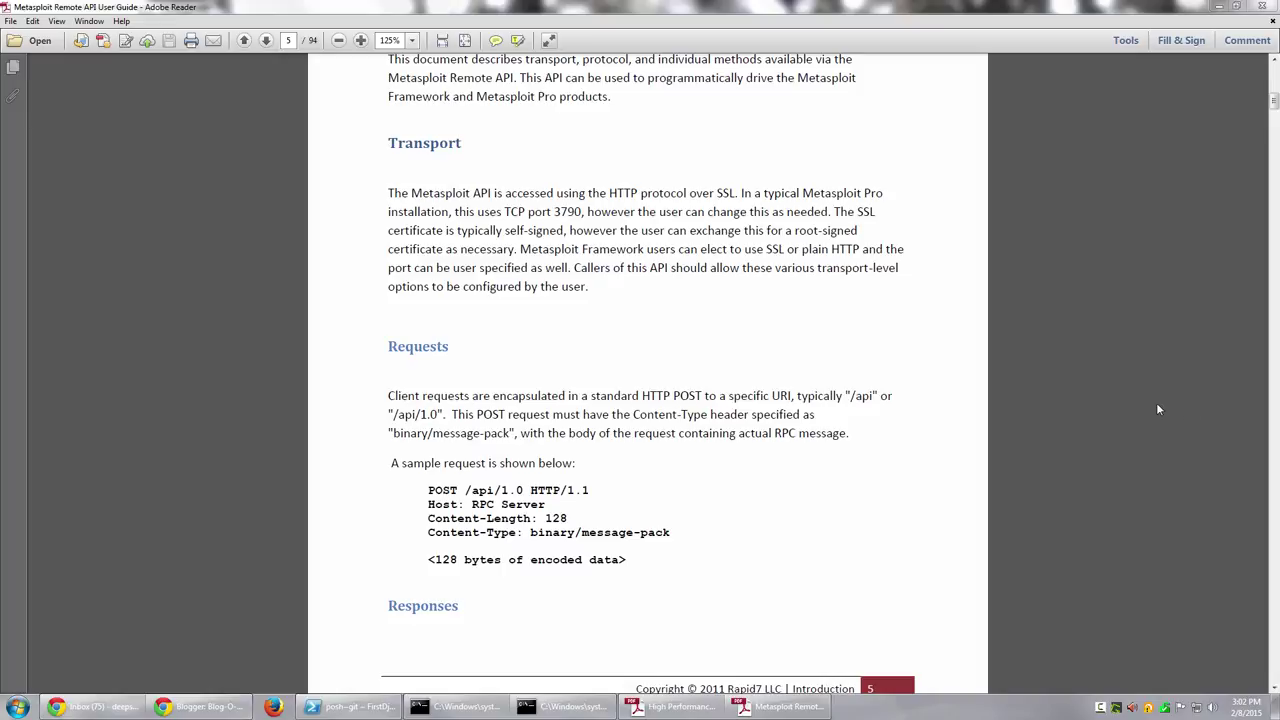
# - Scroll through the Metasploit guide, briefly bringing up and then hiding the command prompt window
pyautogui.scroll(8, 1156, 409)
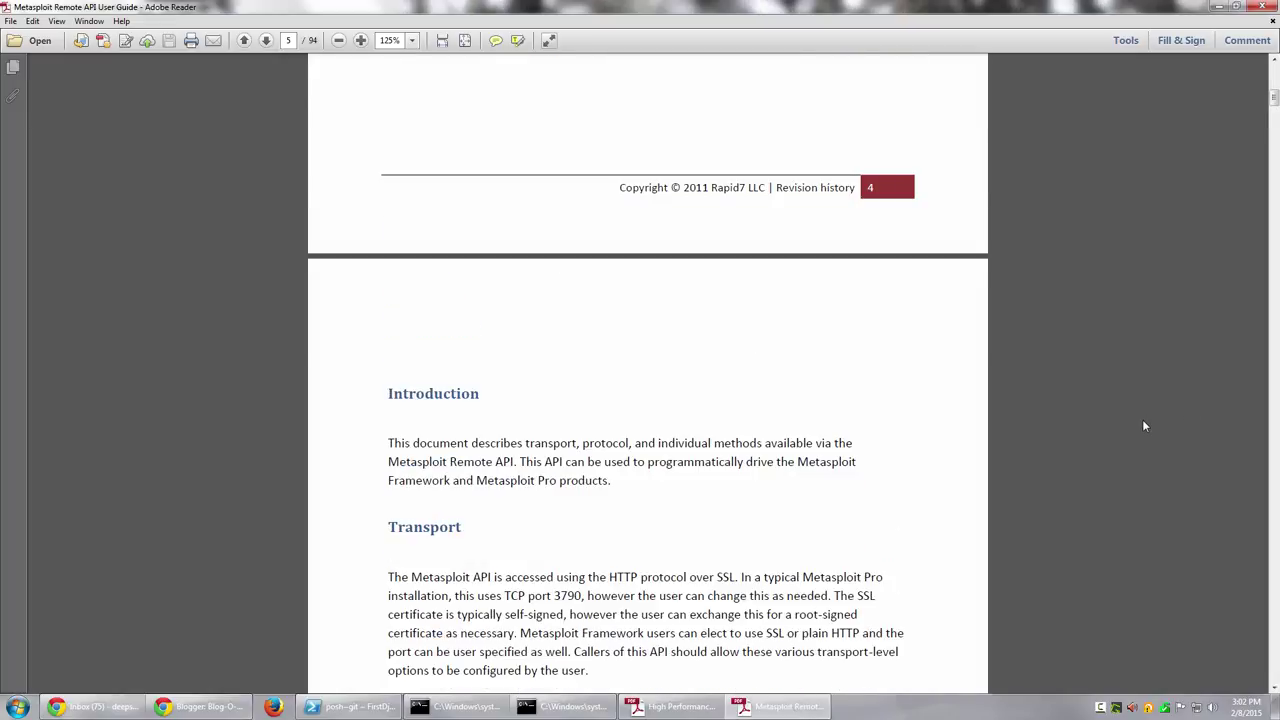
pyautogui.scroll(2, 1145, 426)
pyautogui.scroll(4, 1128, 443)
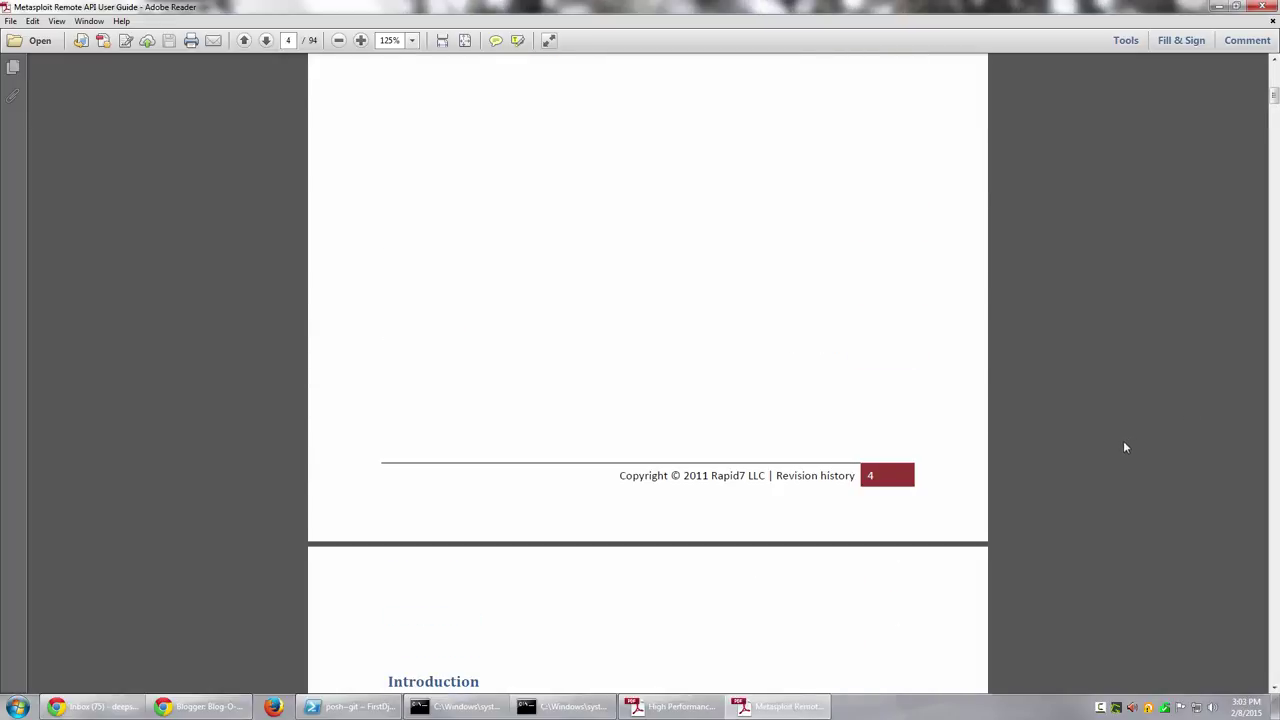
pyautogui.scroll(17, 772, 488)
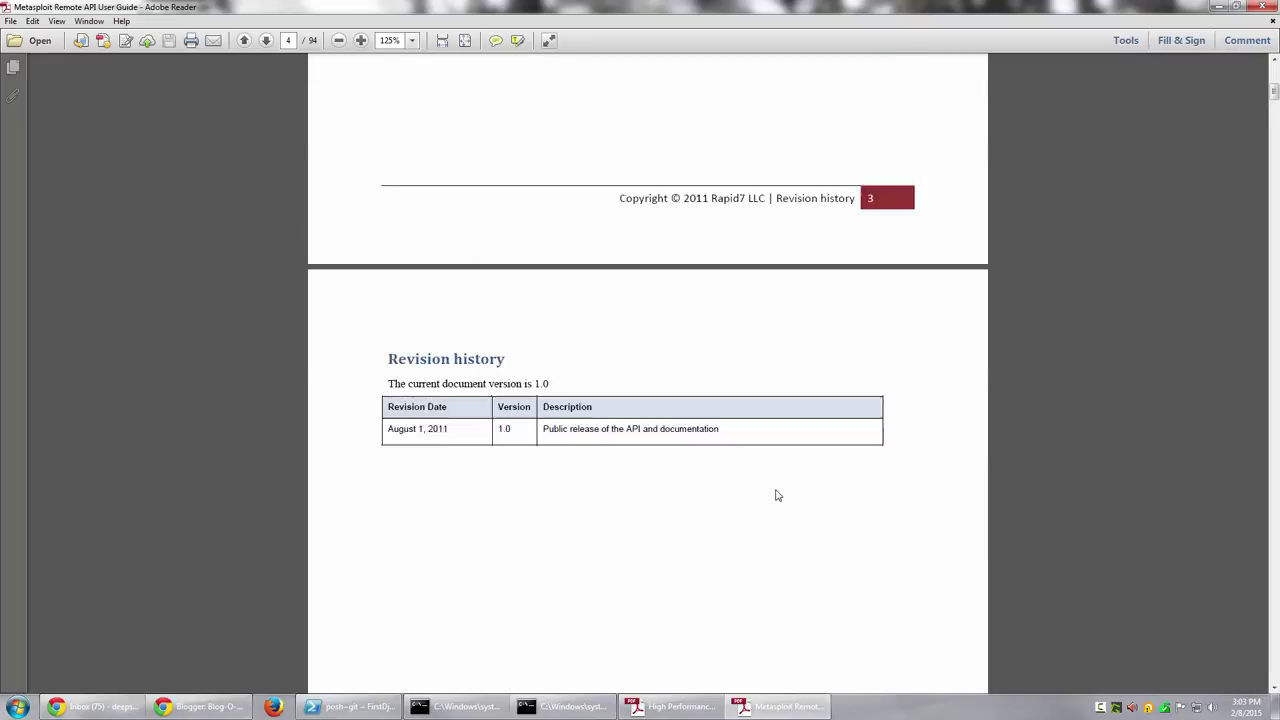
pyautogui.scroll(20, 776, 492)
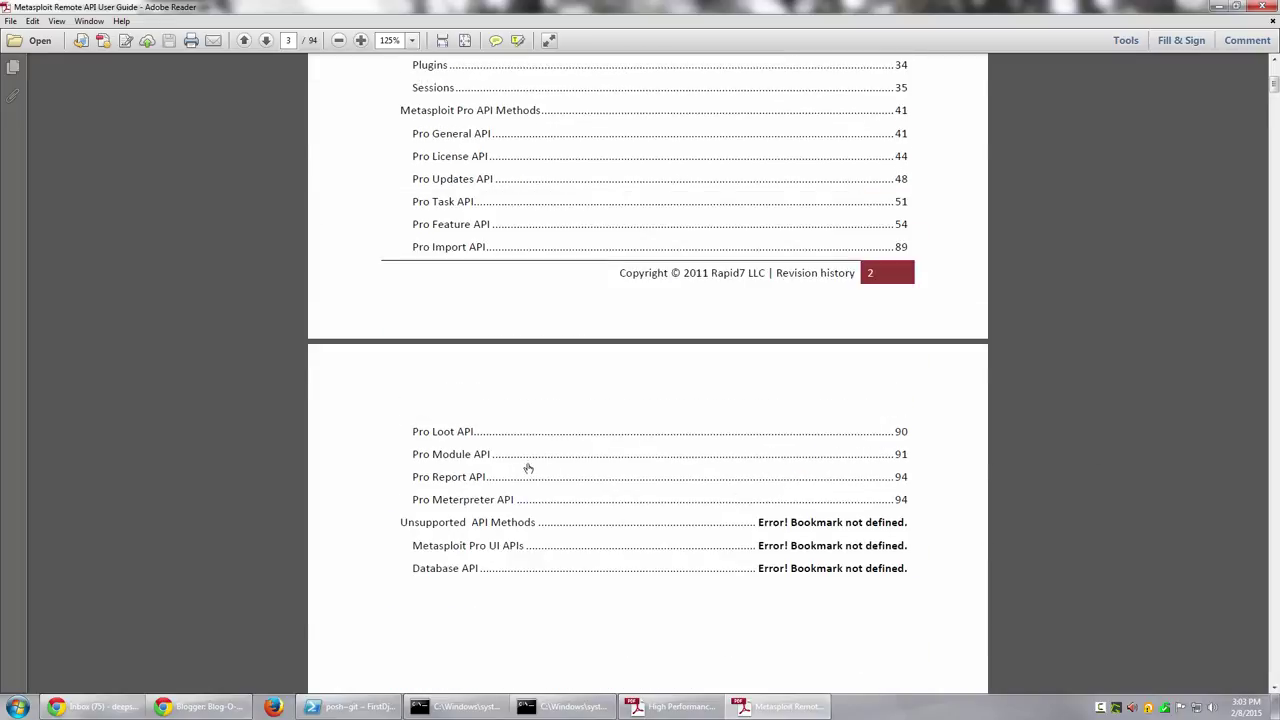
pyautogui.scroll(-10, 1040, 543)
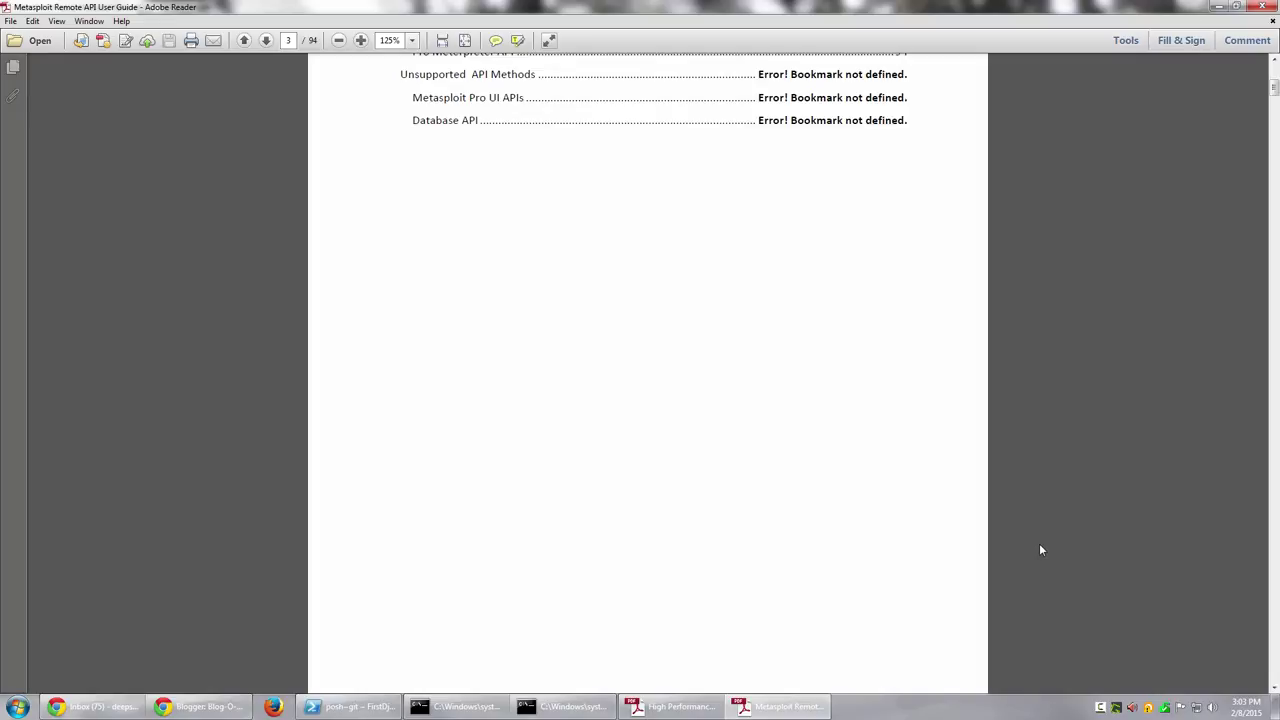
pyautogui.scroll(-15, 1040, 550)
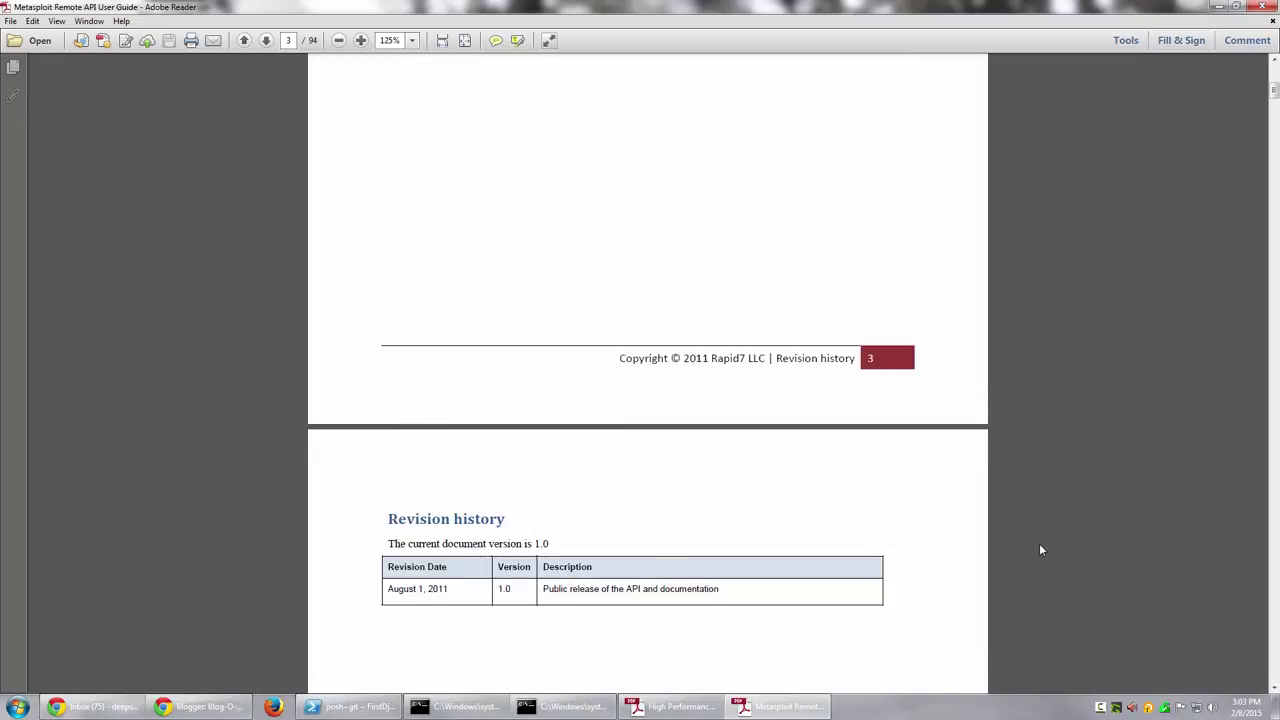
pyautogui.scroll(-16, 1039, 550)
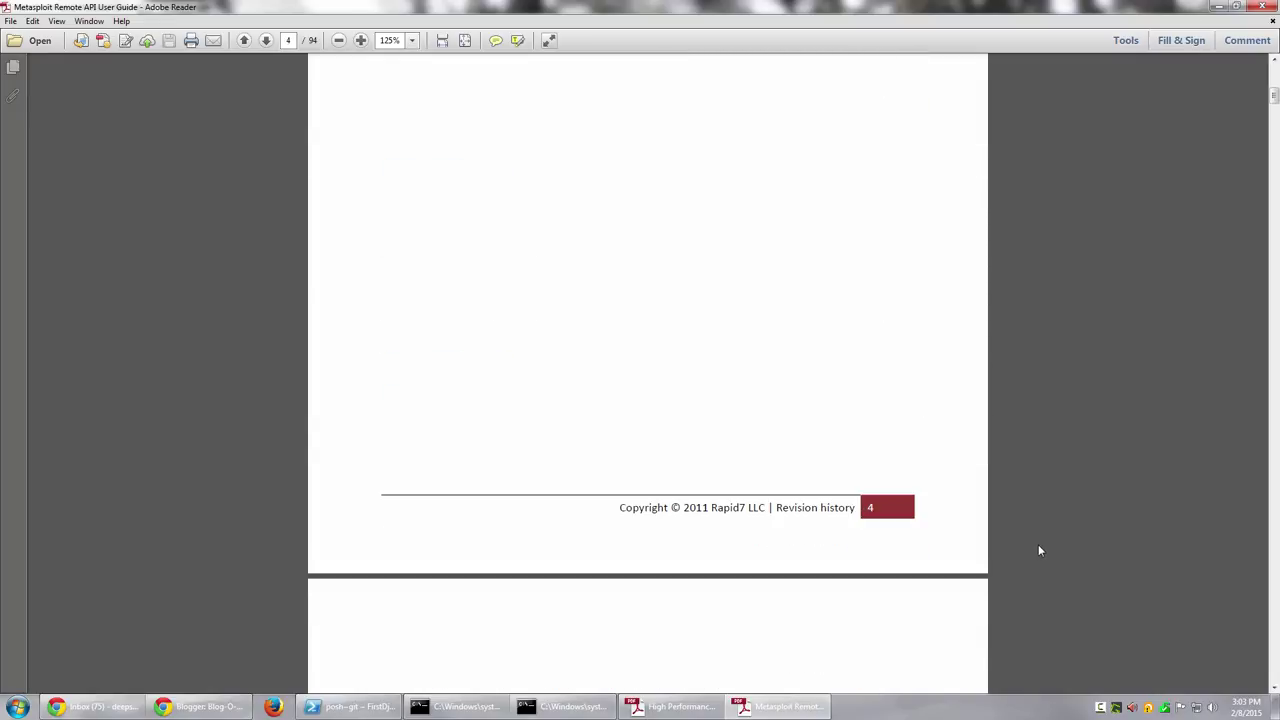
pyautogui.scroll(-11, 1039, 550)
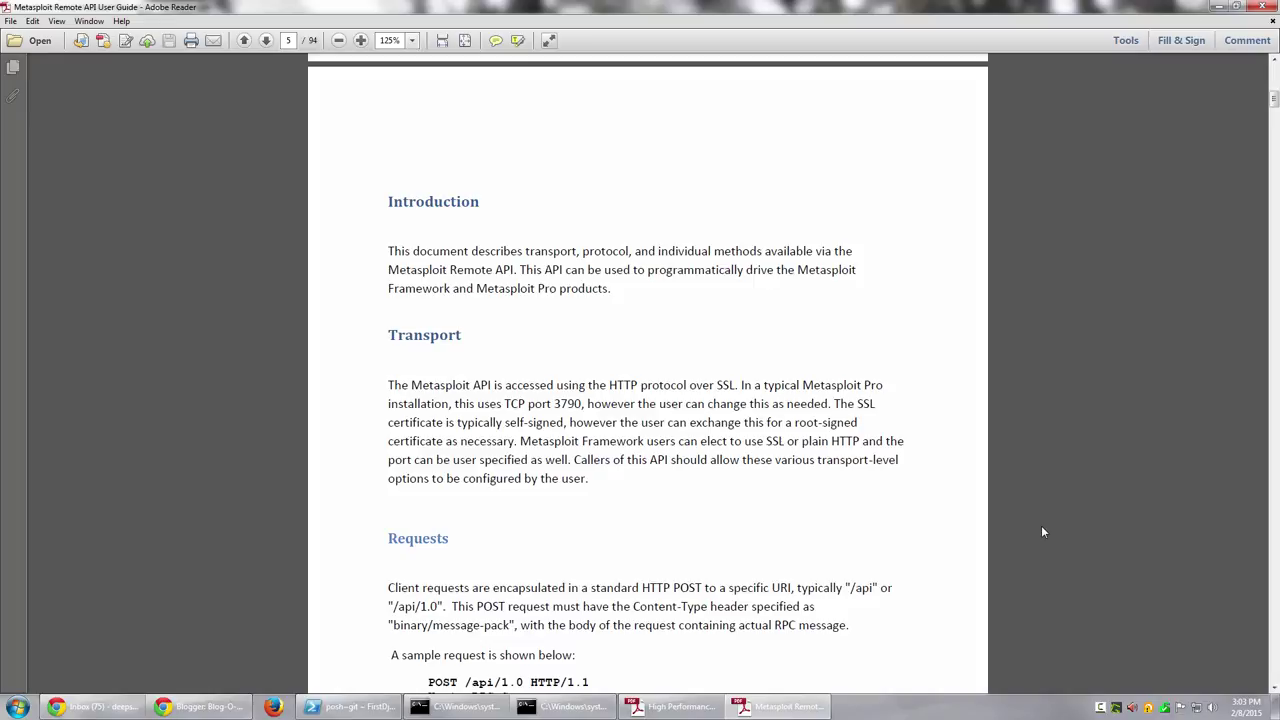
pyautogui.click(526, 706)
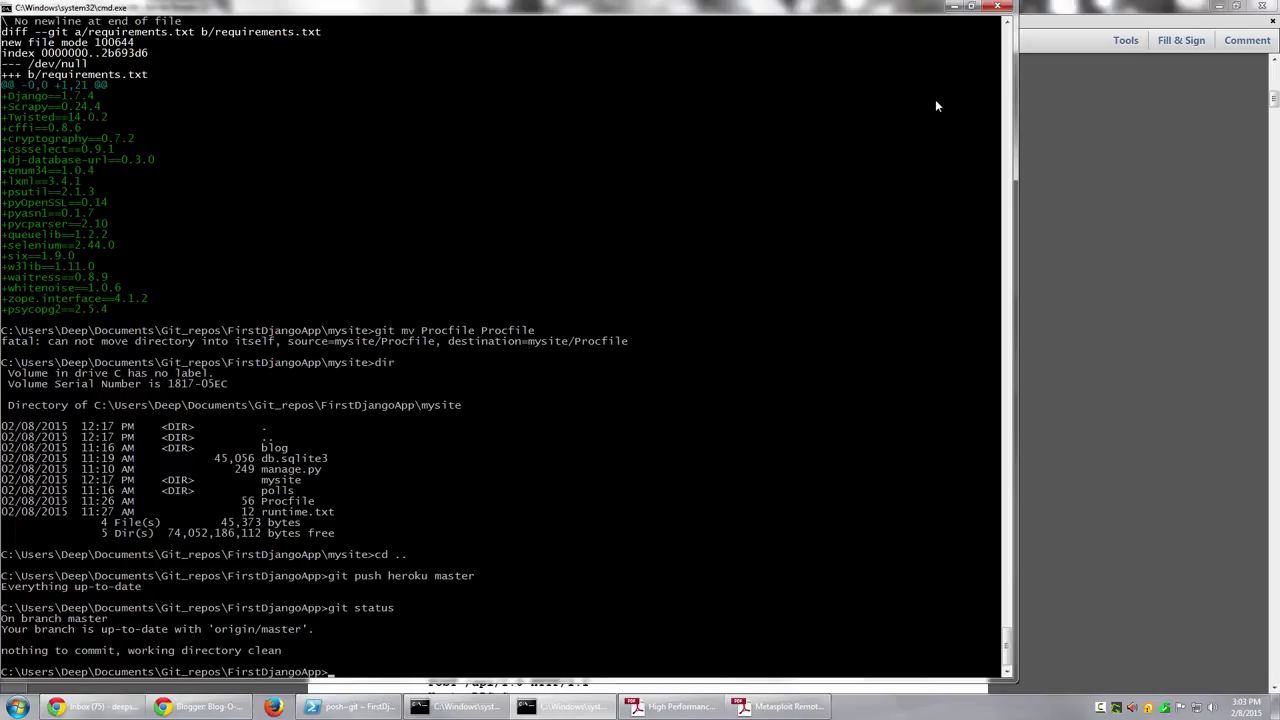
pyautogui.click(953, 7)
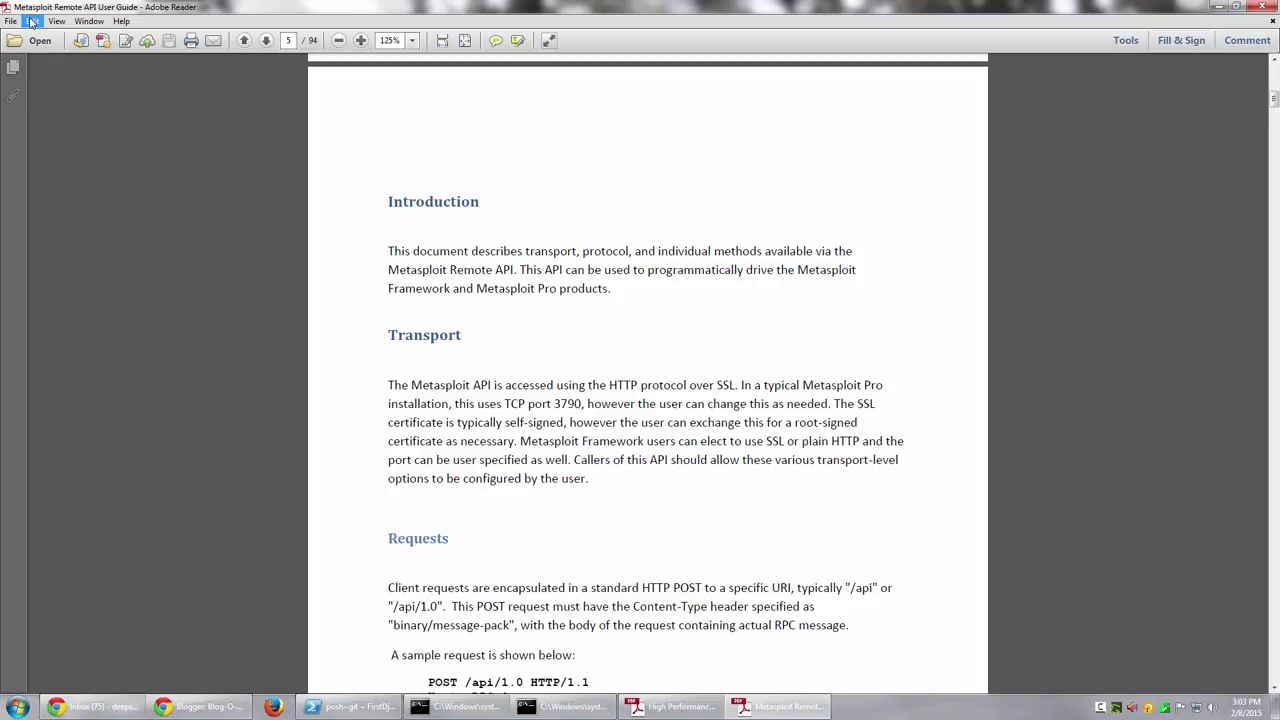
# - Open Adobe Reader's Preferences from the Edit menu
pyautogui.click(32, 21)
pyautogui.click(225, 273)
pyautogui.click(32, 21)
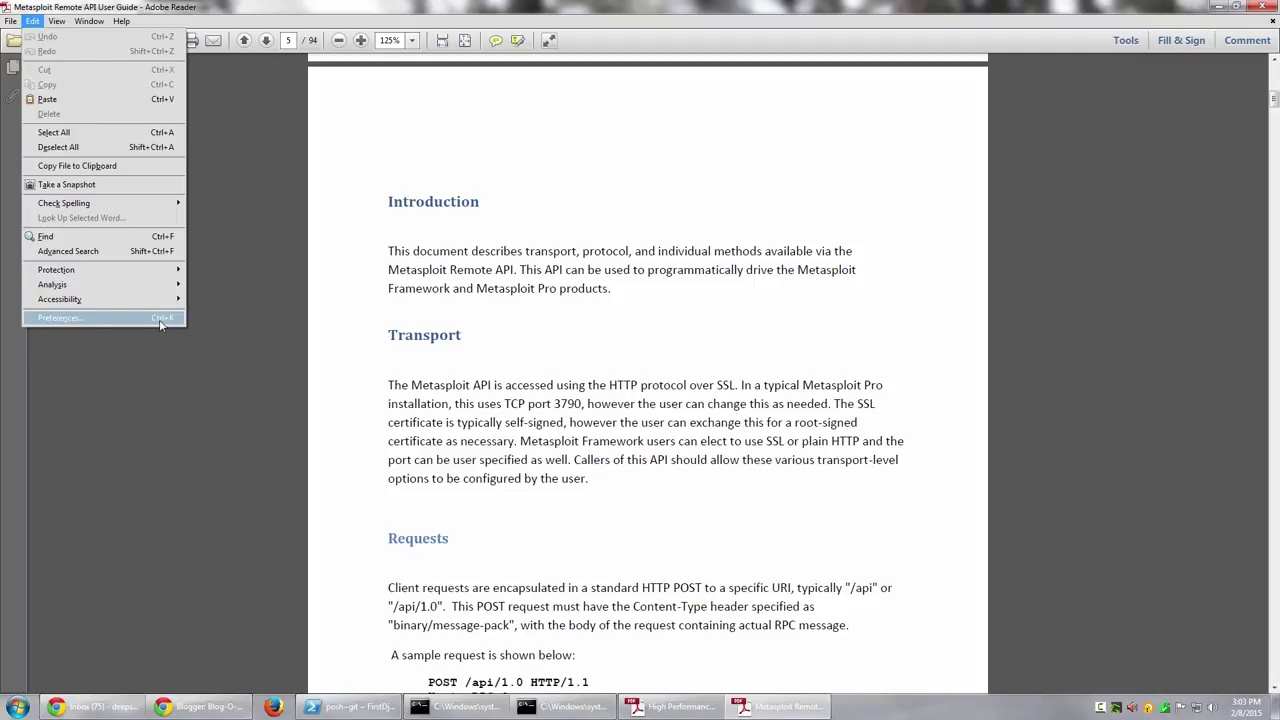
pyautogui.click(171, 360)
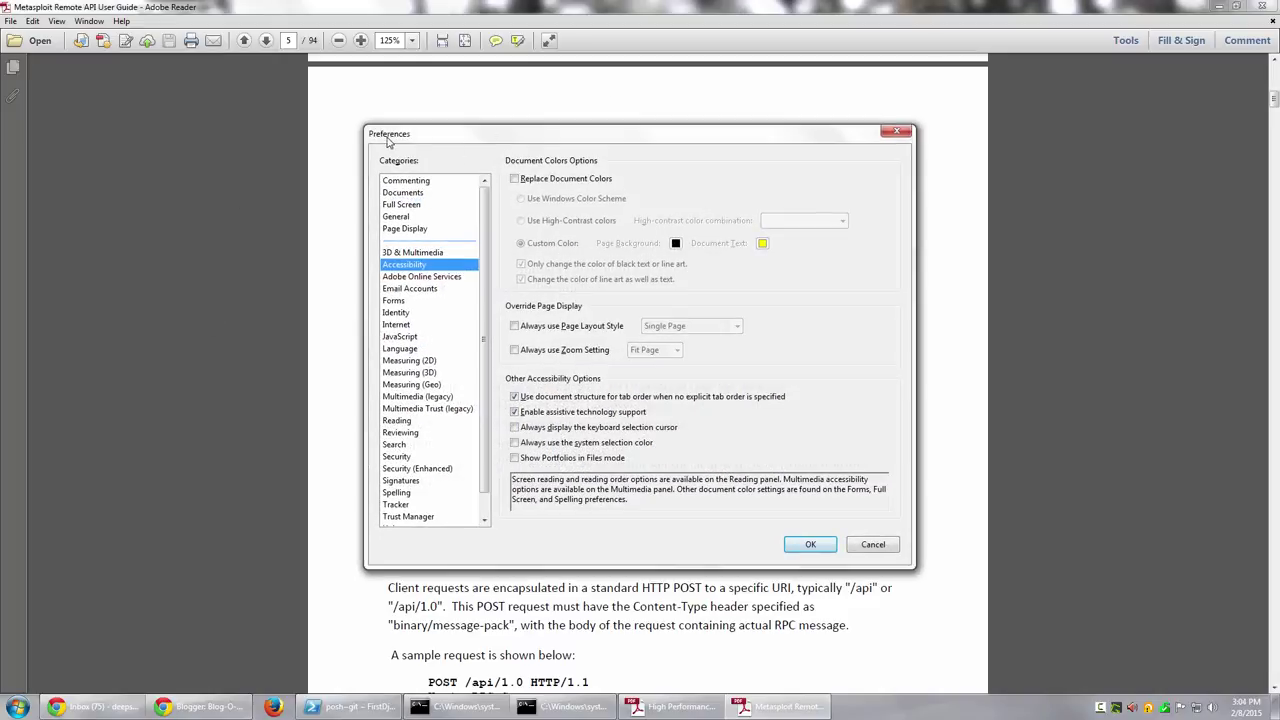
# - Browse the Commenting, Documents and Reading categories, ending on Security
pyautogui.click(420, 181)
pyautogui.click(424, 193)
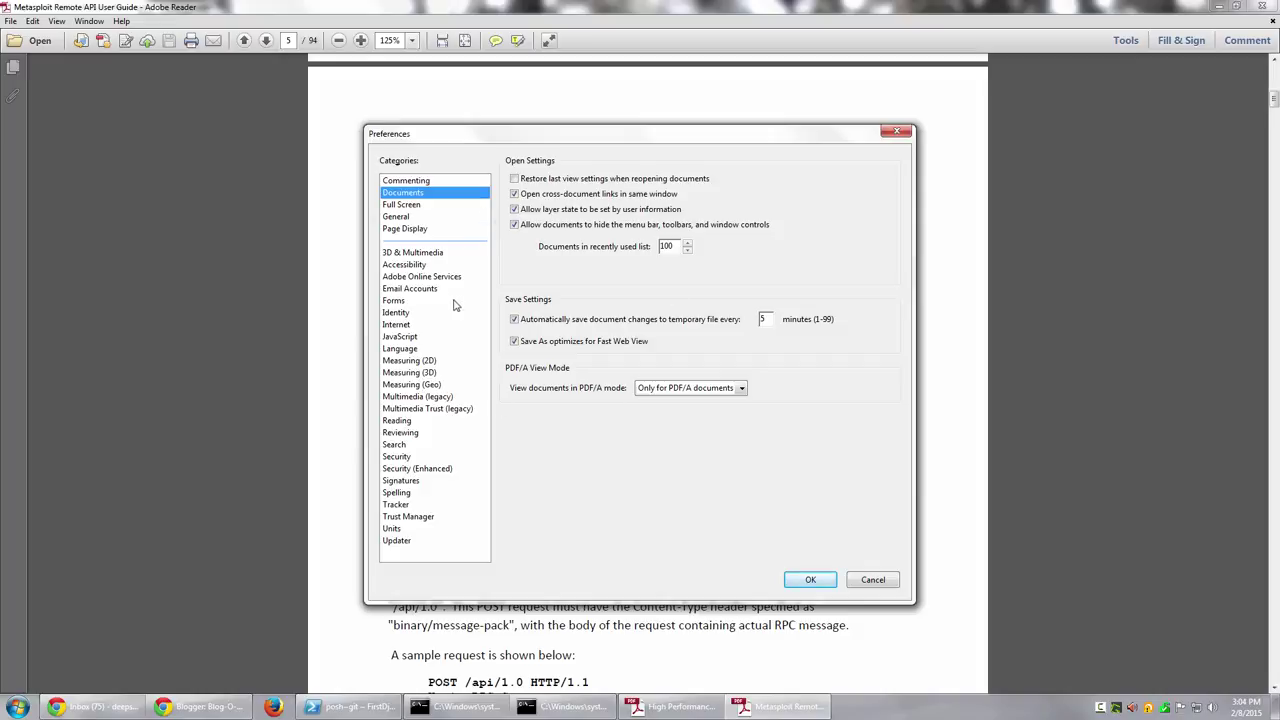
pyautogui.click(405, 420)
pyautogui.click(424, 458)
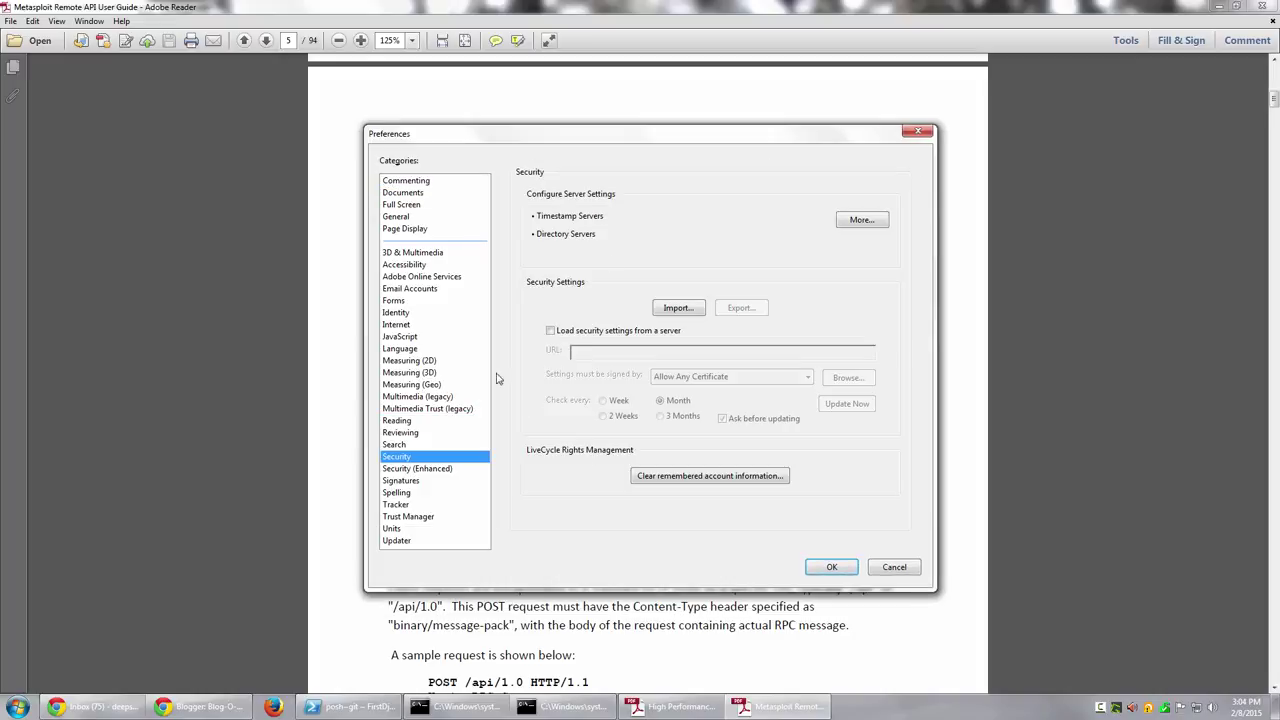
# - In Accessibility, enable Replace Document Colors with High-contrast White text on black, and apply
pyautogui.click(418, 265)
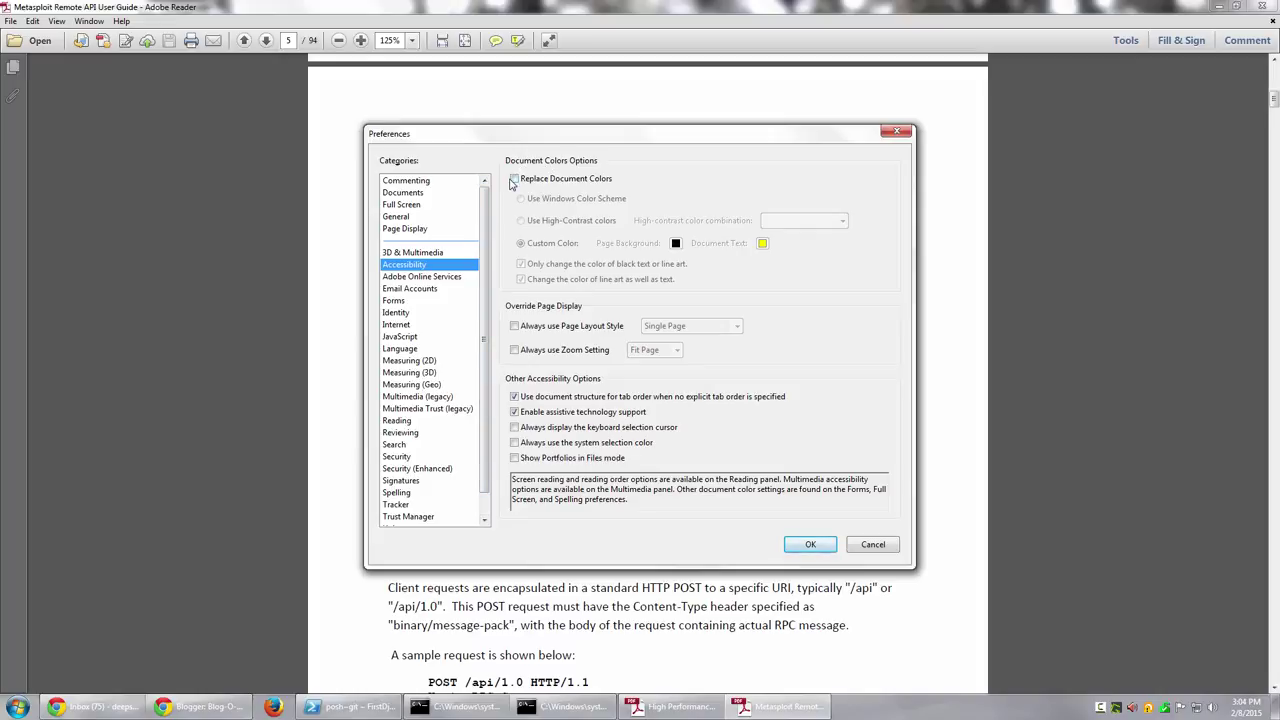
pyautogui.click(551, 184)
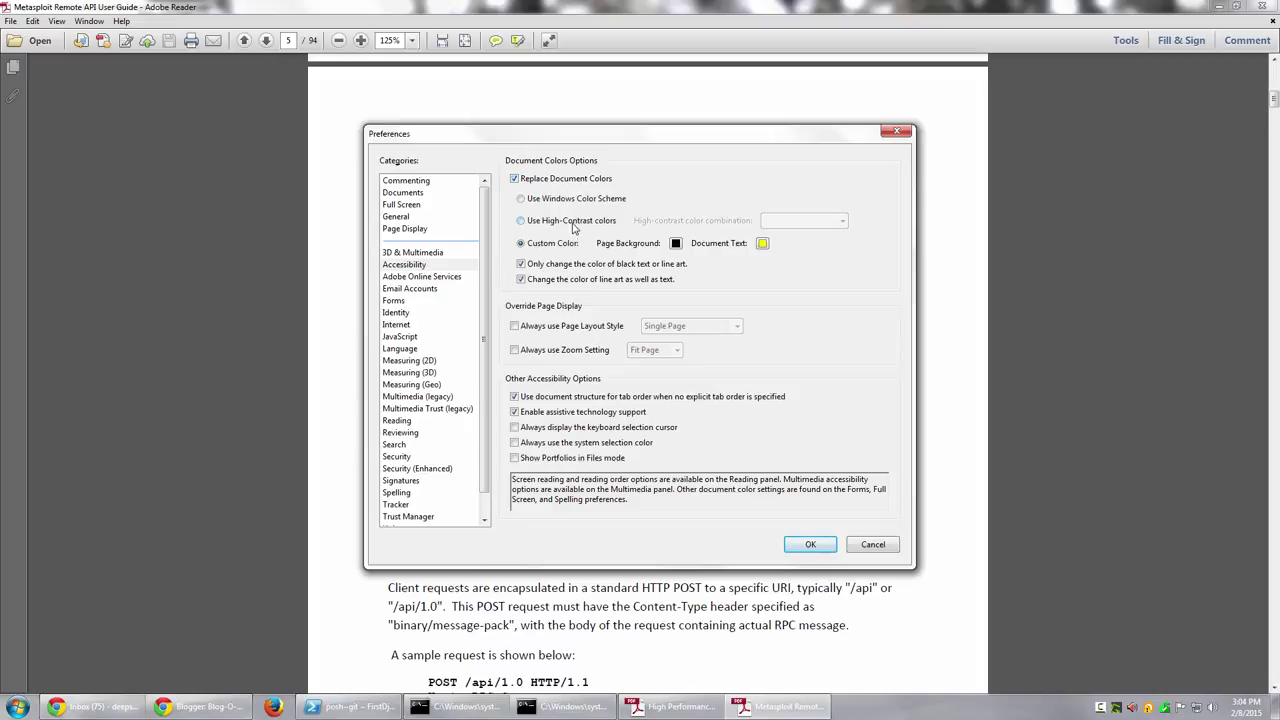
pyautogui.click(576, 201)
pyautogui.click(597, 223)
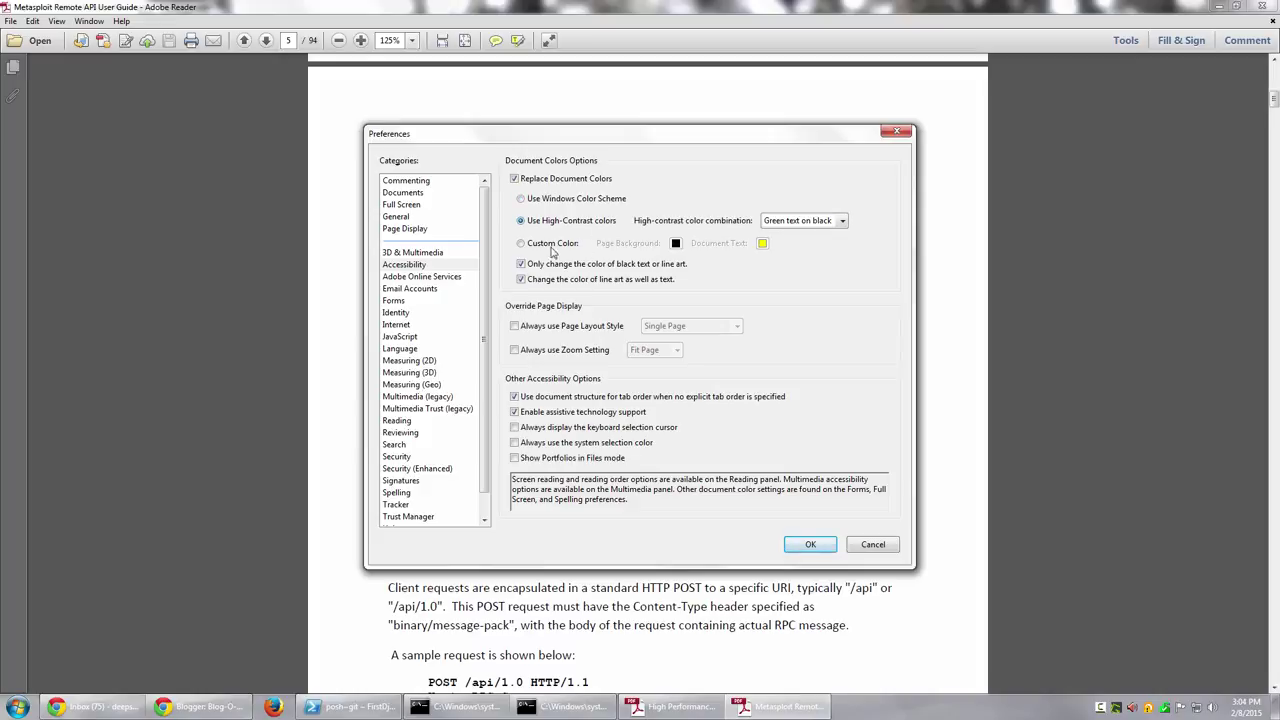
pyautogui.click(795, 221)
pyautogui.click(810, 259)
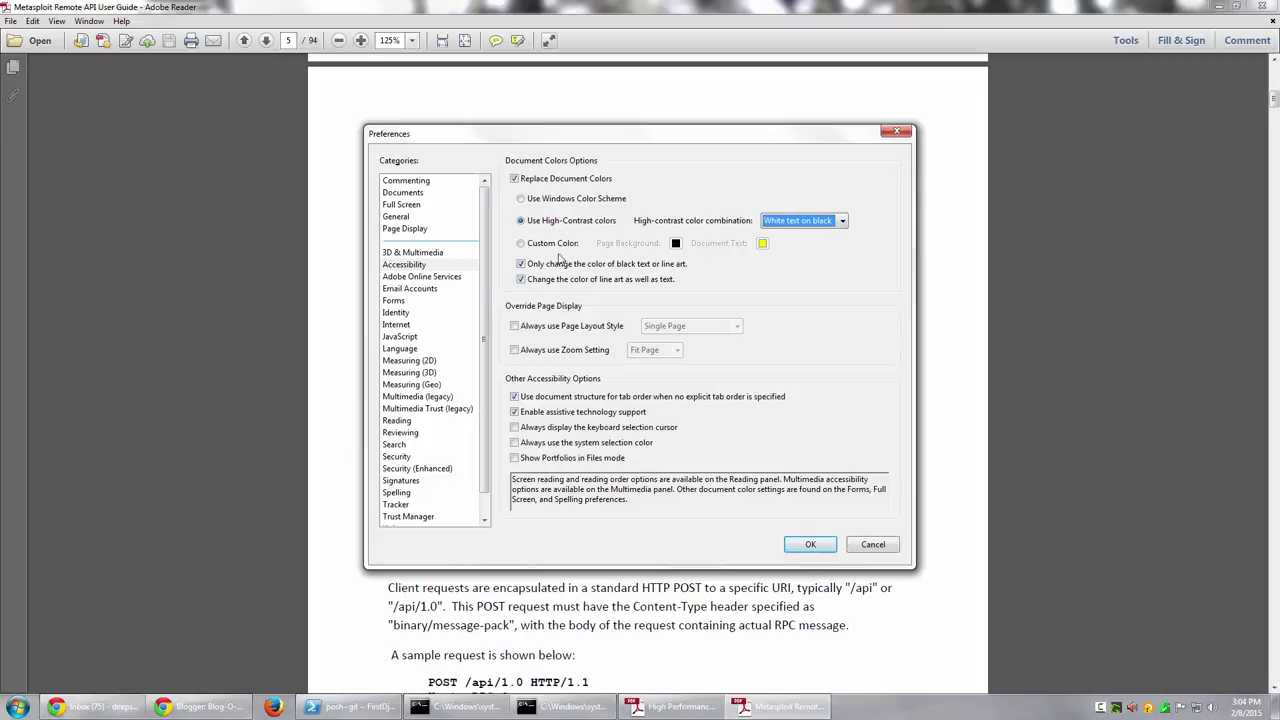
pyautogui.click(810, 544)
pyautogui.scroll(-2, 631, 476)
pyautogui.scroll(-9, 631, 476)
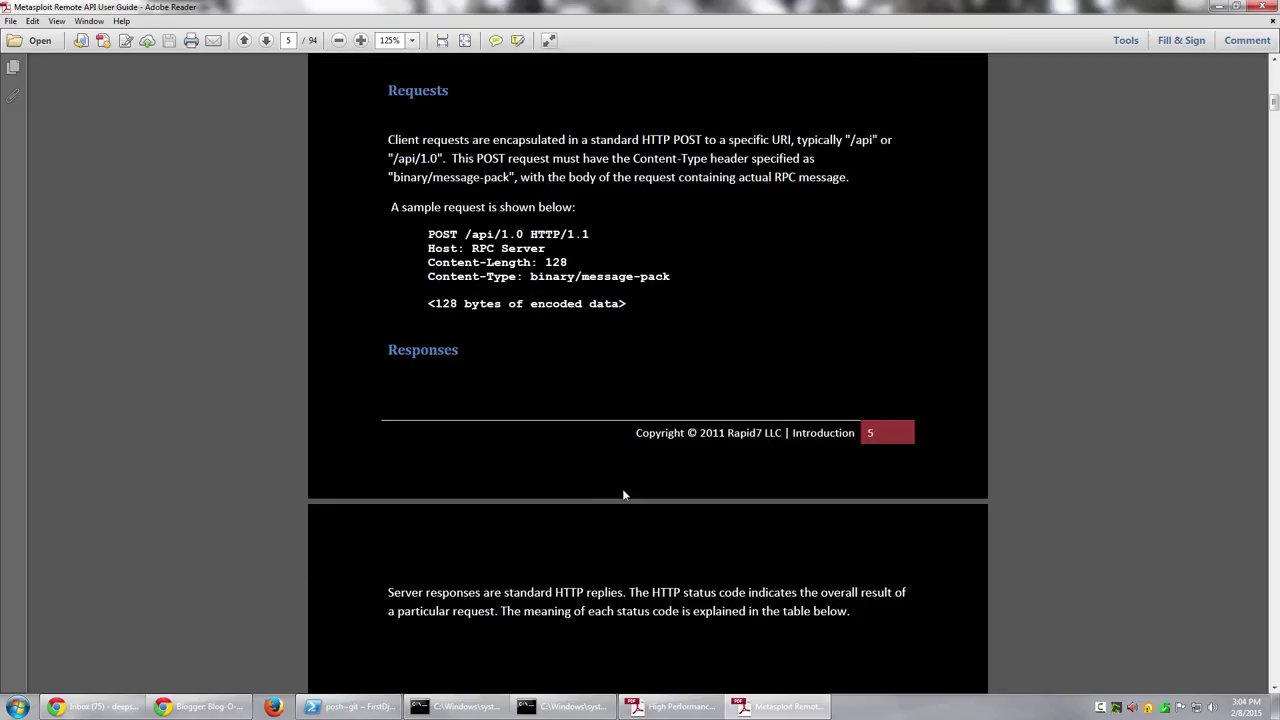
# - Zoom in, fit the page to window width (Ctrl+2), then reopen Preferences with Ctrl+K
pyautogui.scroll(1, 607, 518)
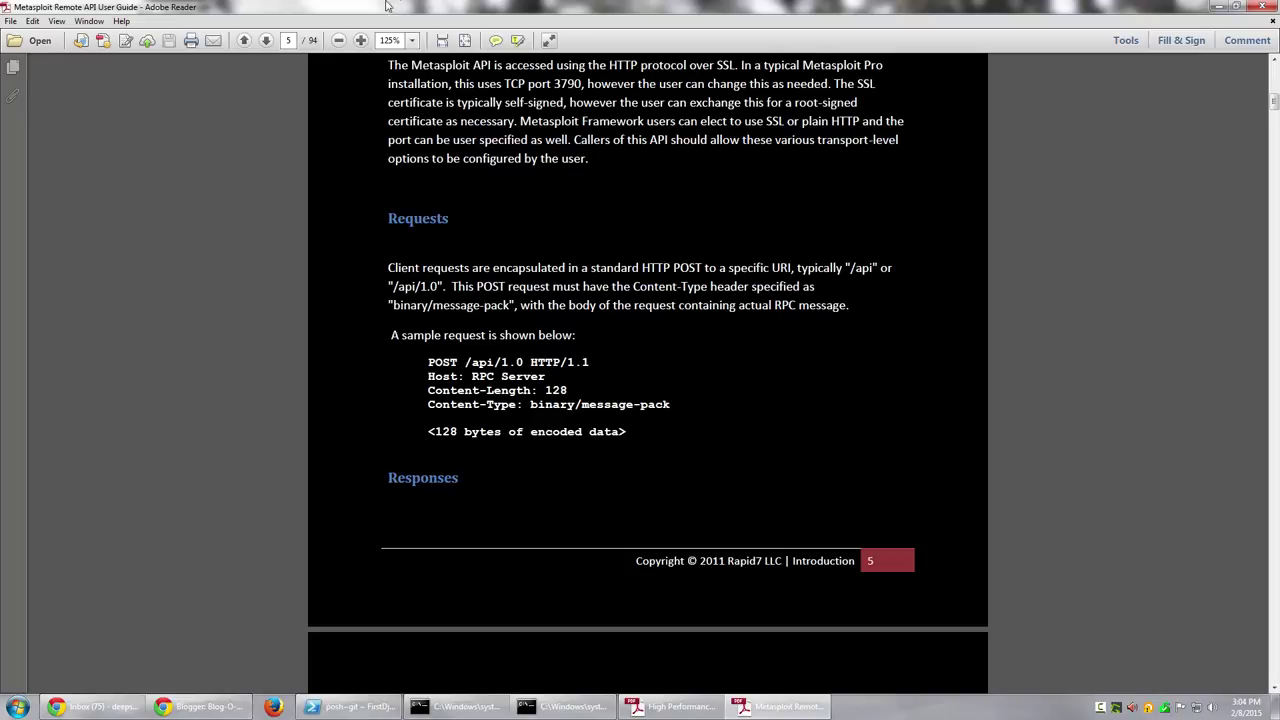
pyautogui.click(361, 40)
pyautogui.hotkey('ctrl', '2')
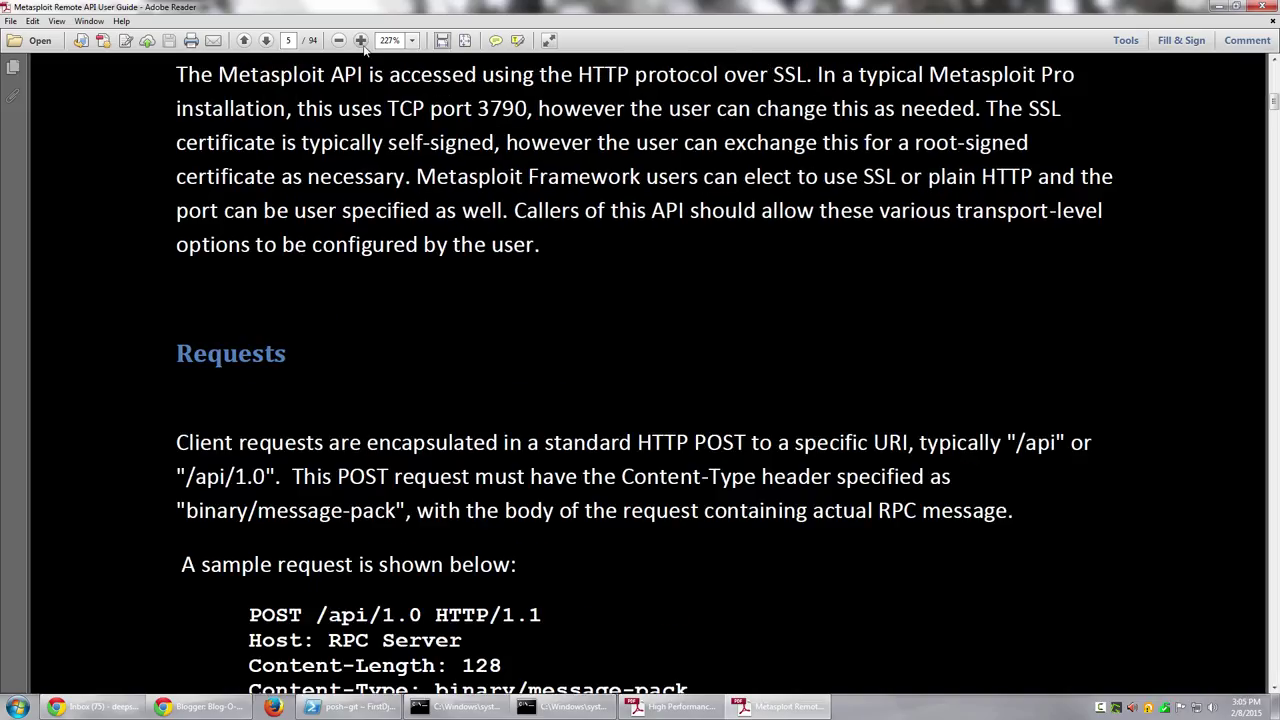
pyautogui.scroll(10, 452, 375)
pyautogui.scroll(3, 452, 375)
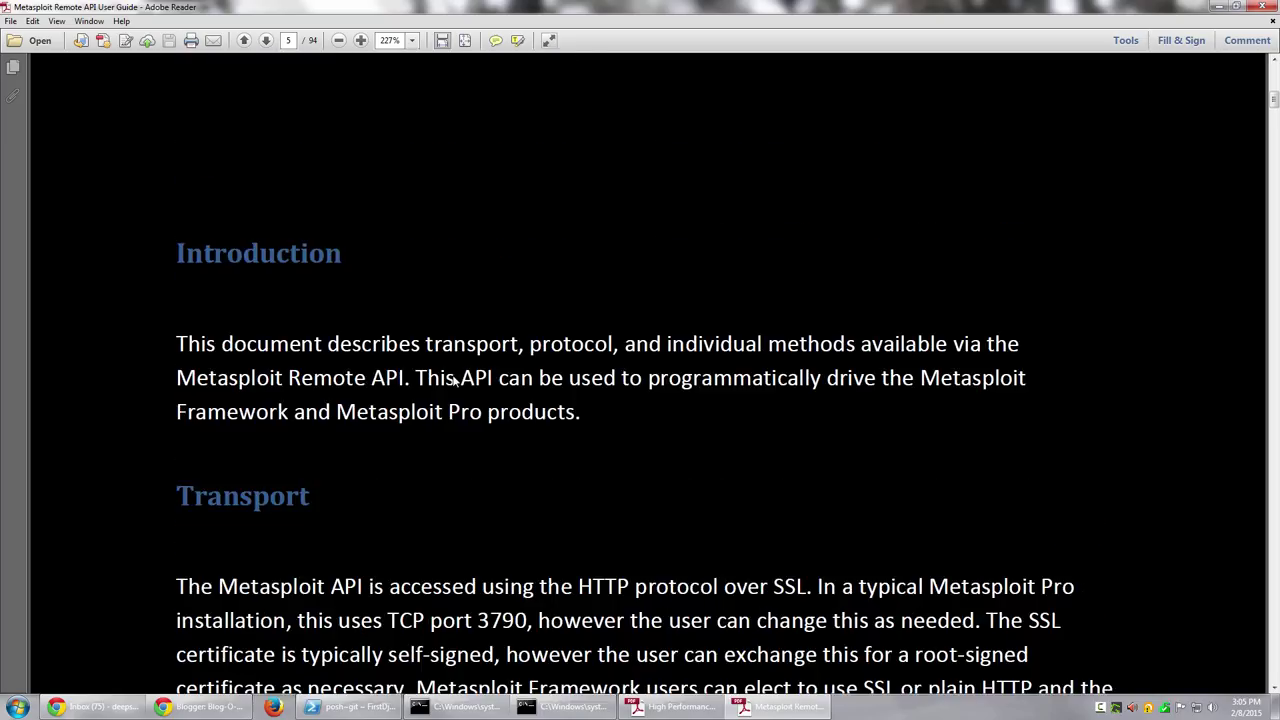
pyautogui.scroll(-2, 452, 374)
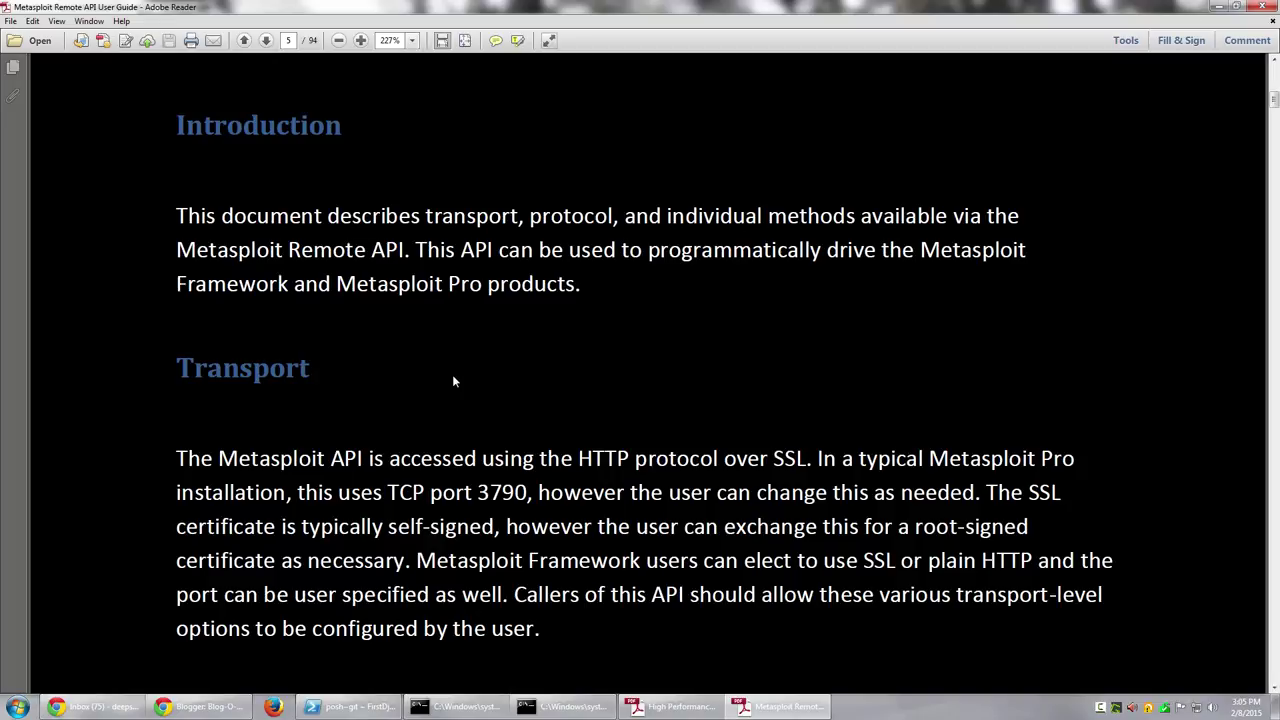
pyautogui.scroll(-1, 456, 377)
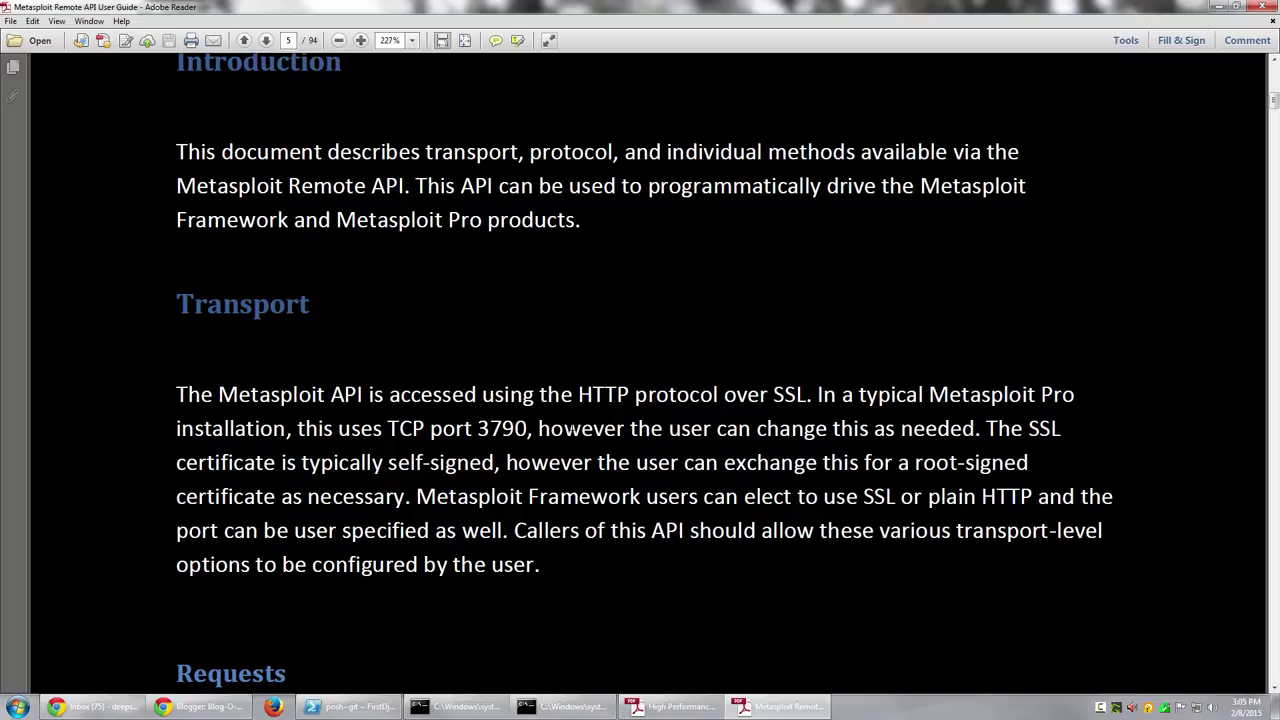
pyautogui.hotkey('ctrl', 'k')
# - Try Yellow text on black, then settle on Green text on black and apply
pyautogui.click(797, 221)
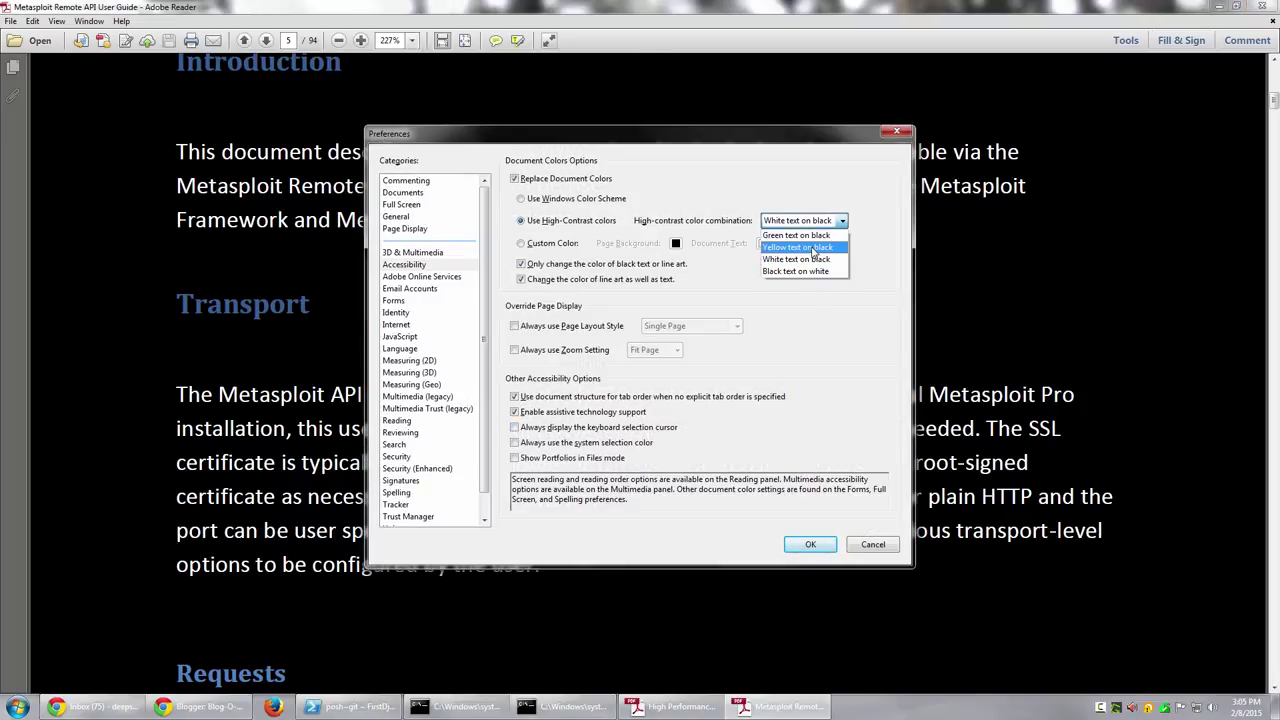
pyautogui.click(813, 248)
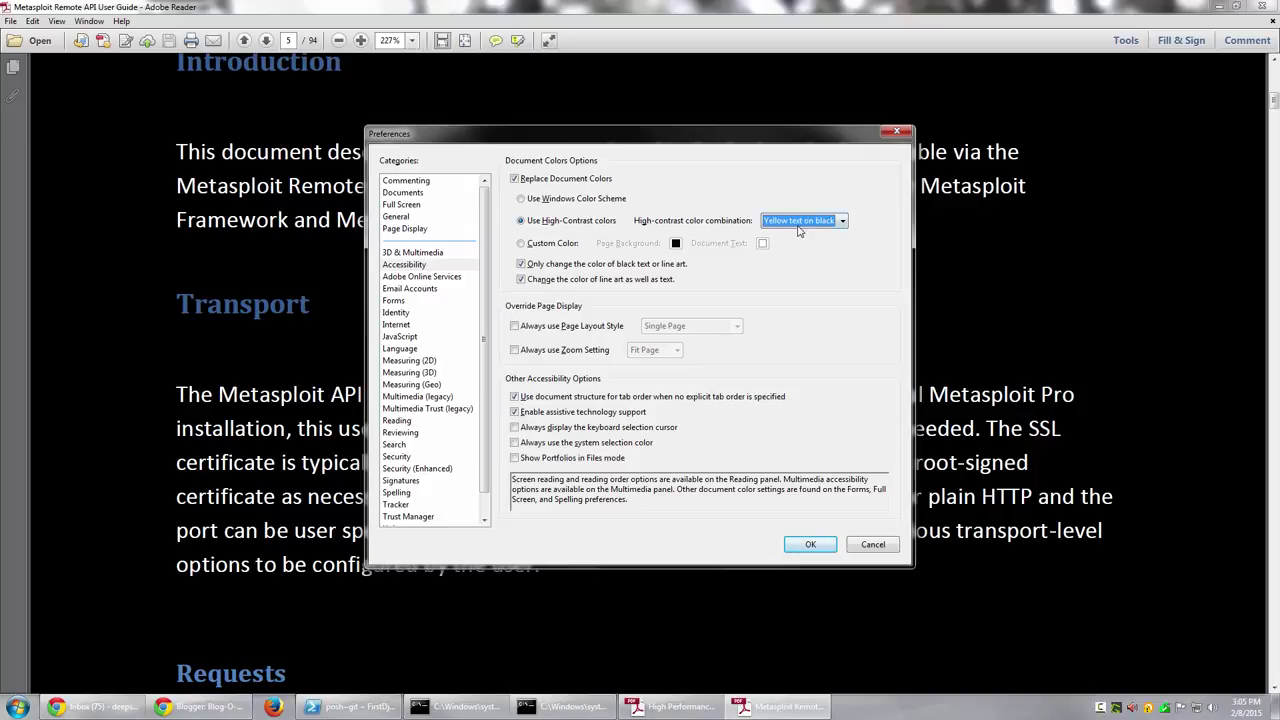
pyautogui.click(799, 221)
pyautogui.click(808, 246)
pyautogui.click(805, 221)
pyautogui.click(808, 246)
pyautogui.click(816, 544)
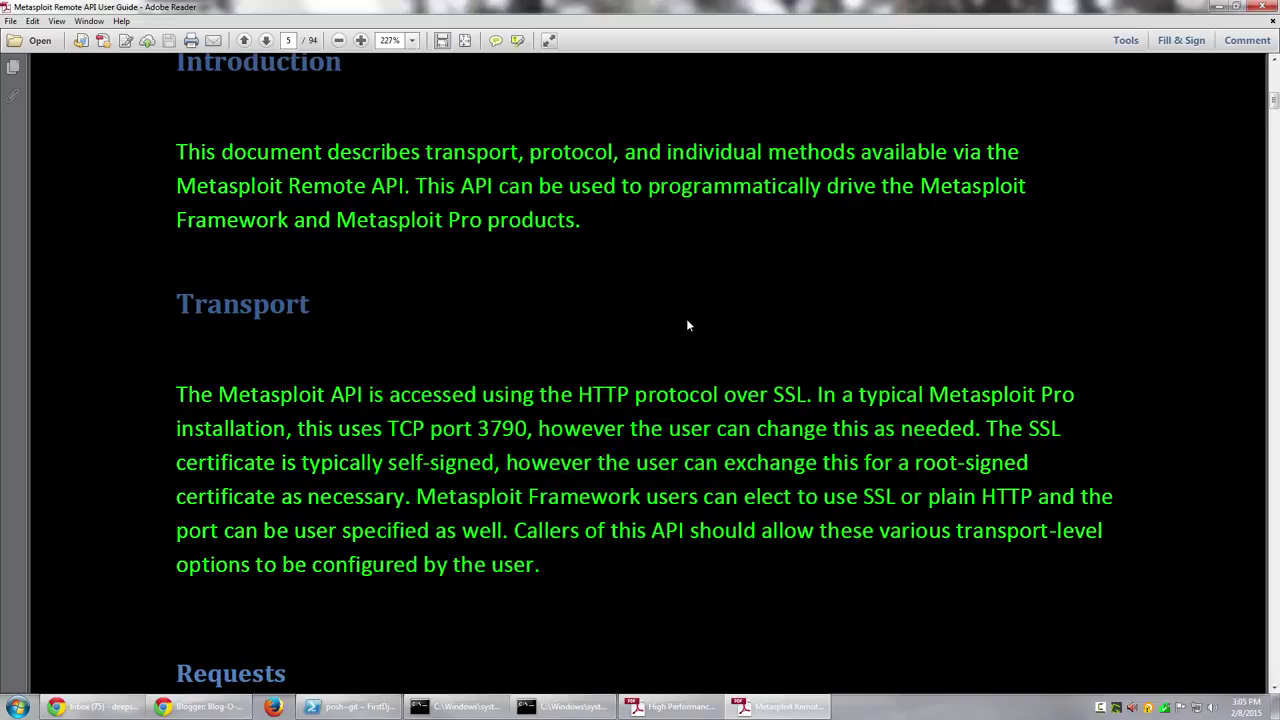
# - Preview the green-on-black page in full screen with Ctrl+L, then exit with Esc
pyautogui.scroll(-10, 785, 506)
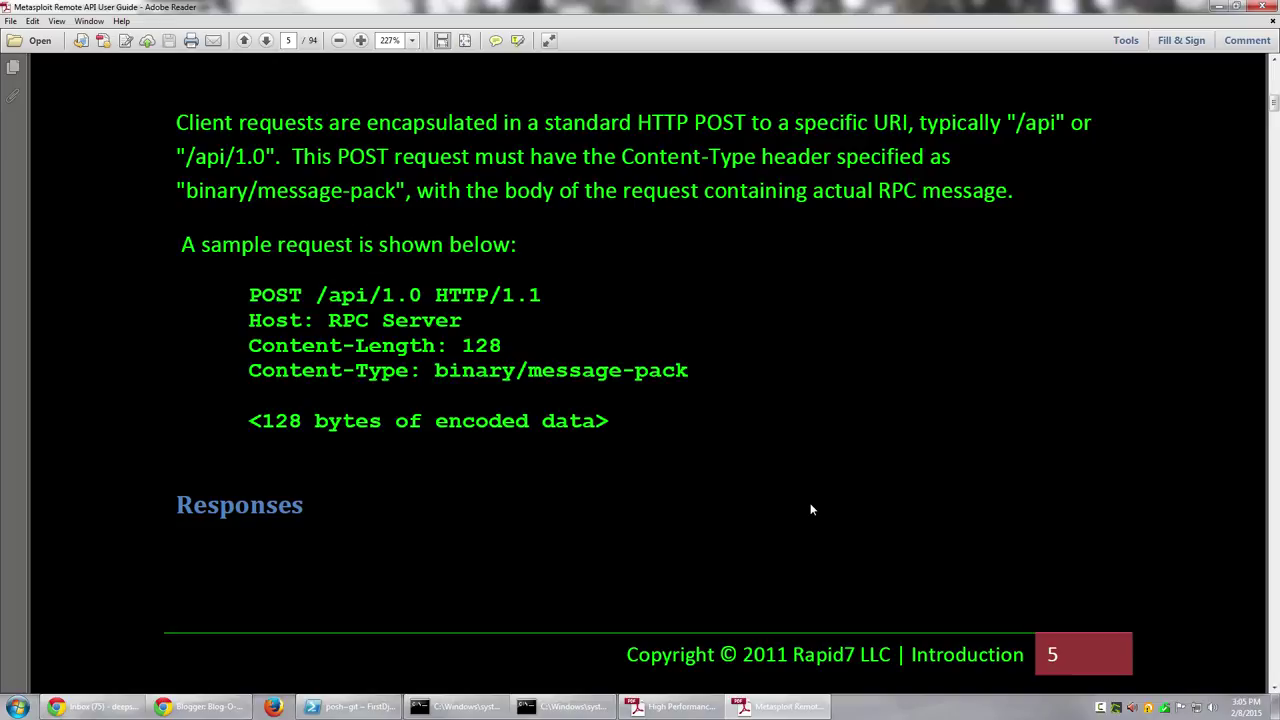
pyautogui.scroll(4, 811, 510)
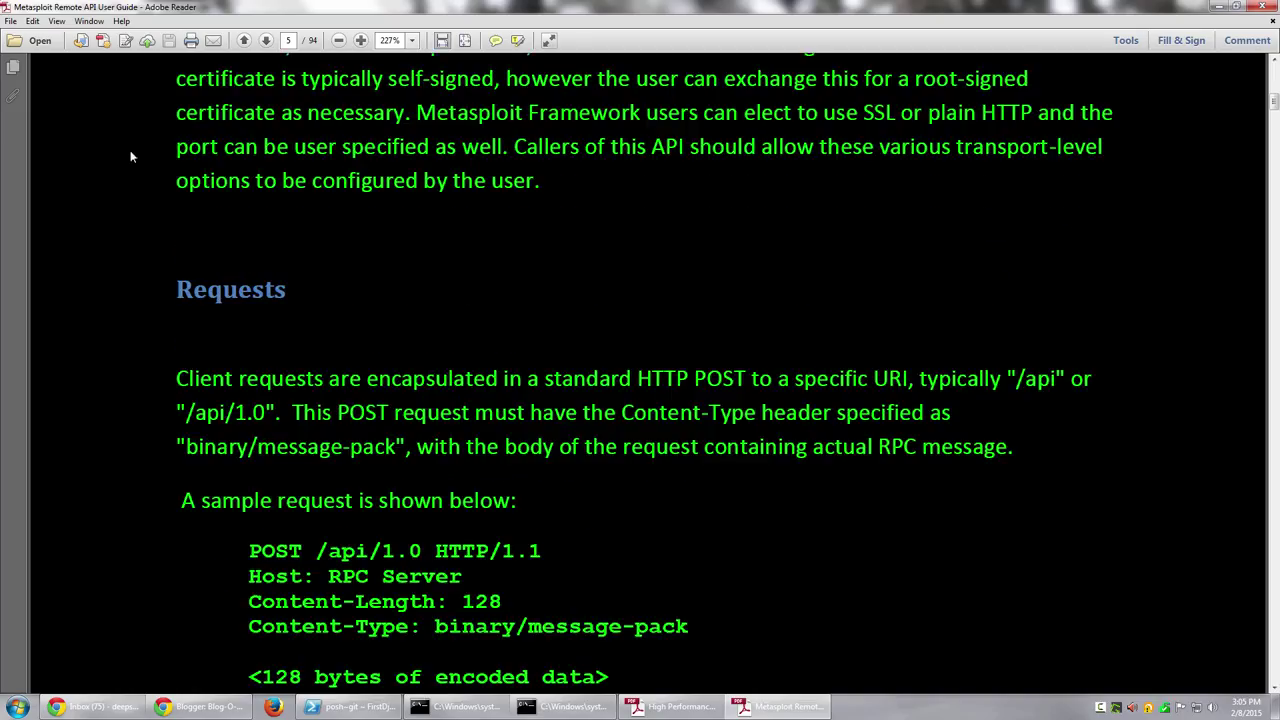
pyautogui.hotkey('ctrl', 'l')
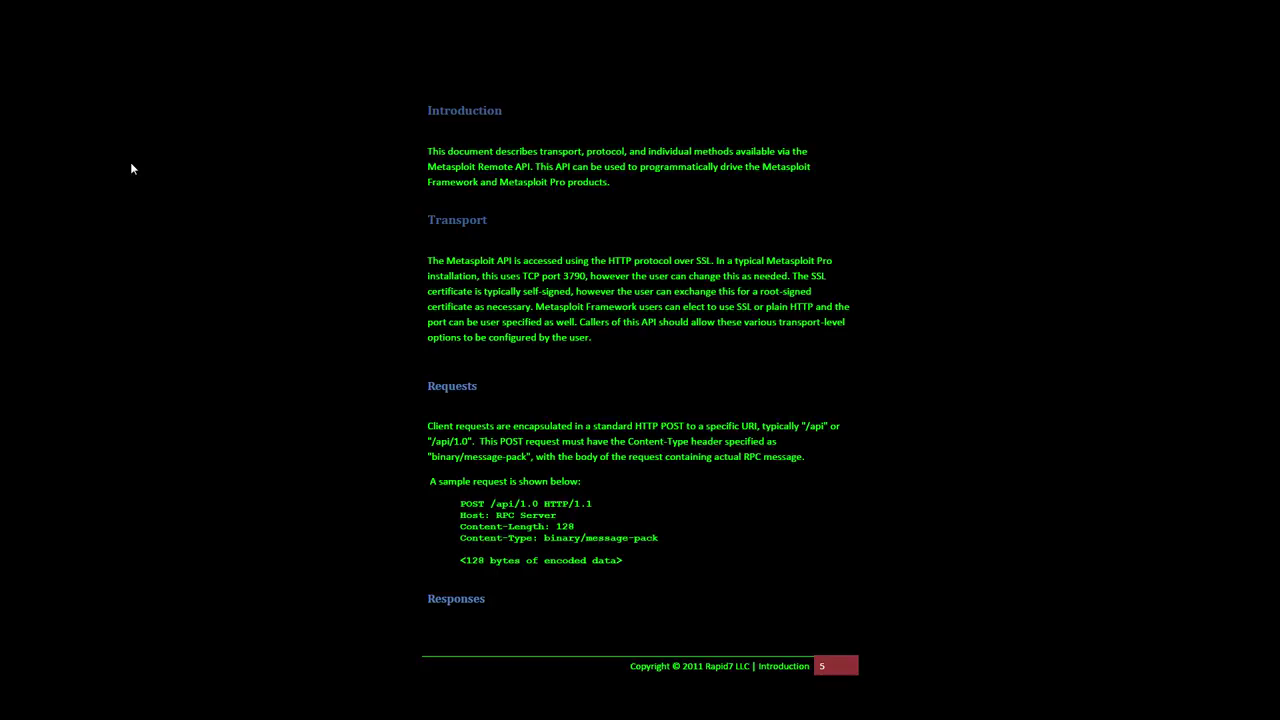
pyautogui.press('Escape')
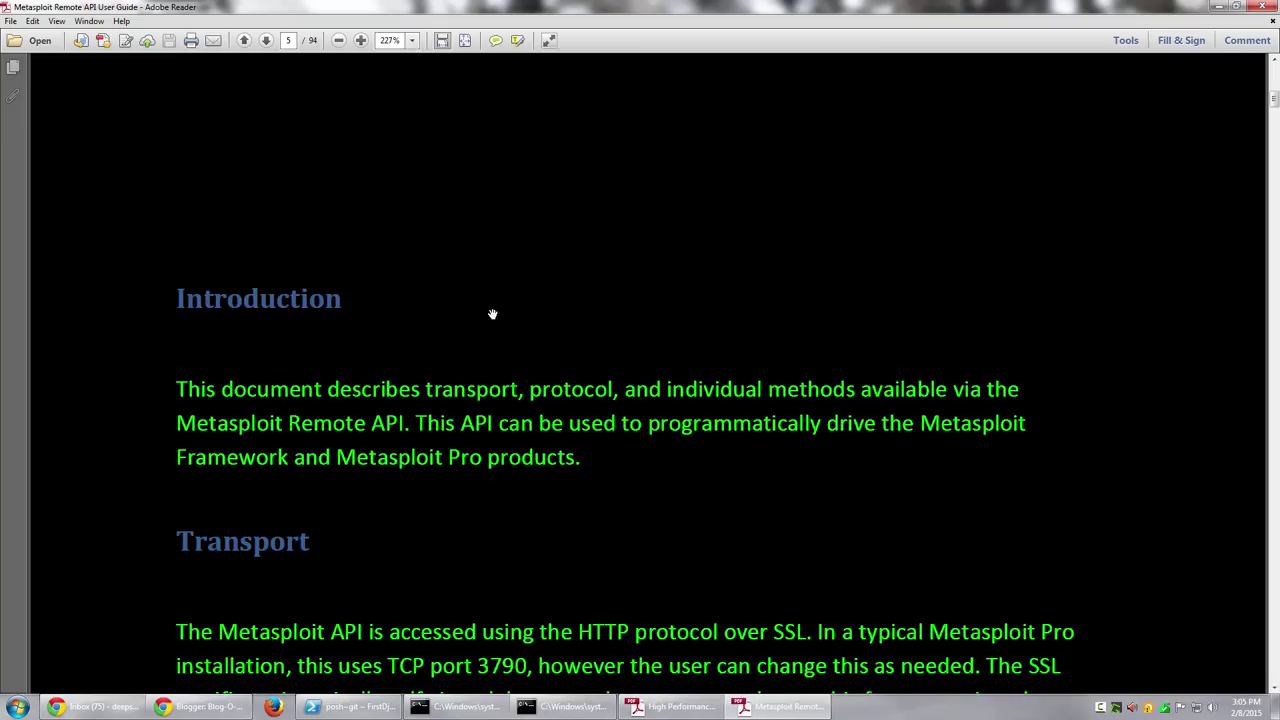
# - Apply the Black text on white high-contrast combination and scroll through the result
pyautogui.hotkey('ctrl', 'k')
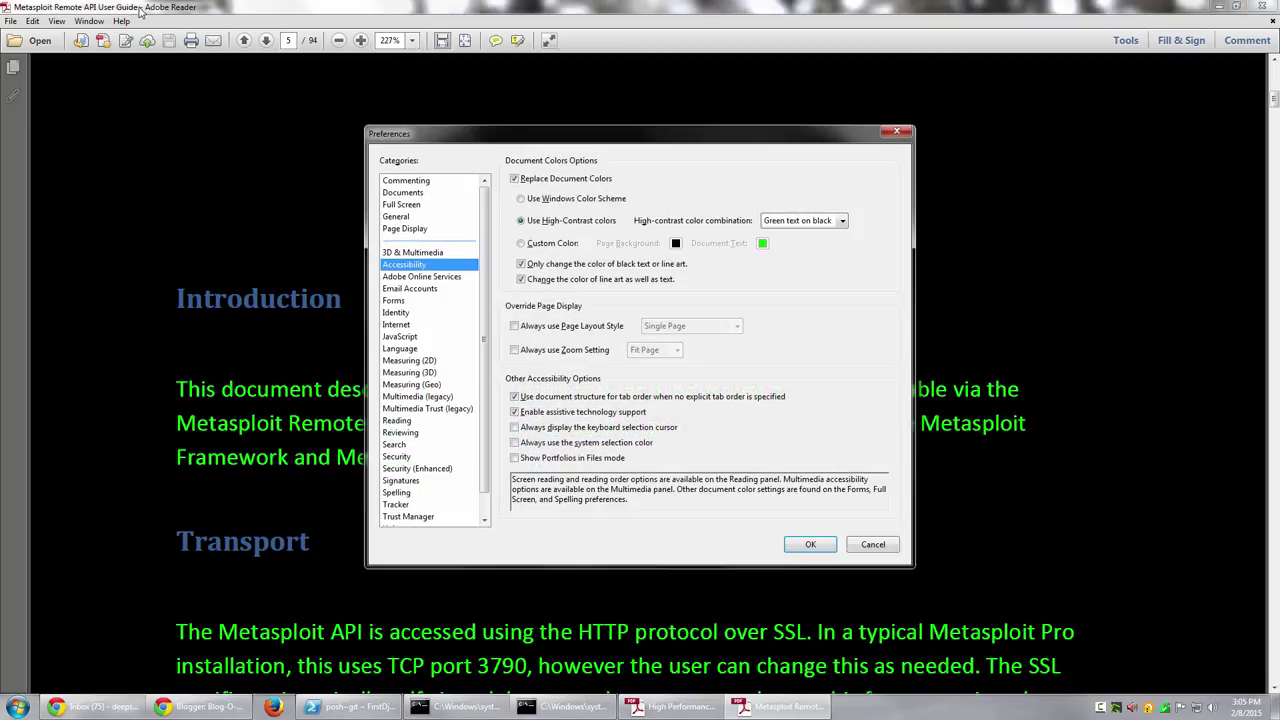
pyautogui.click(815, 221)
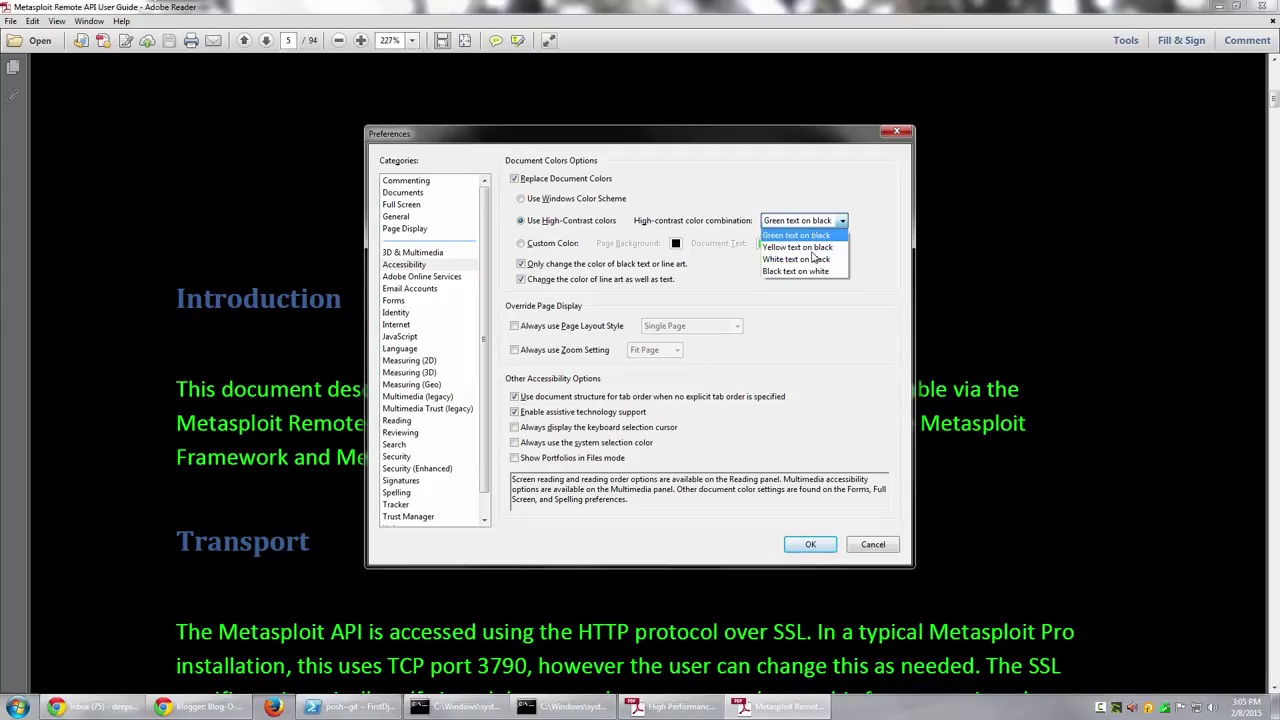
pyautogui.click(812, 271)
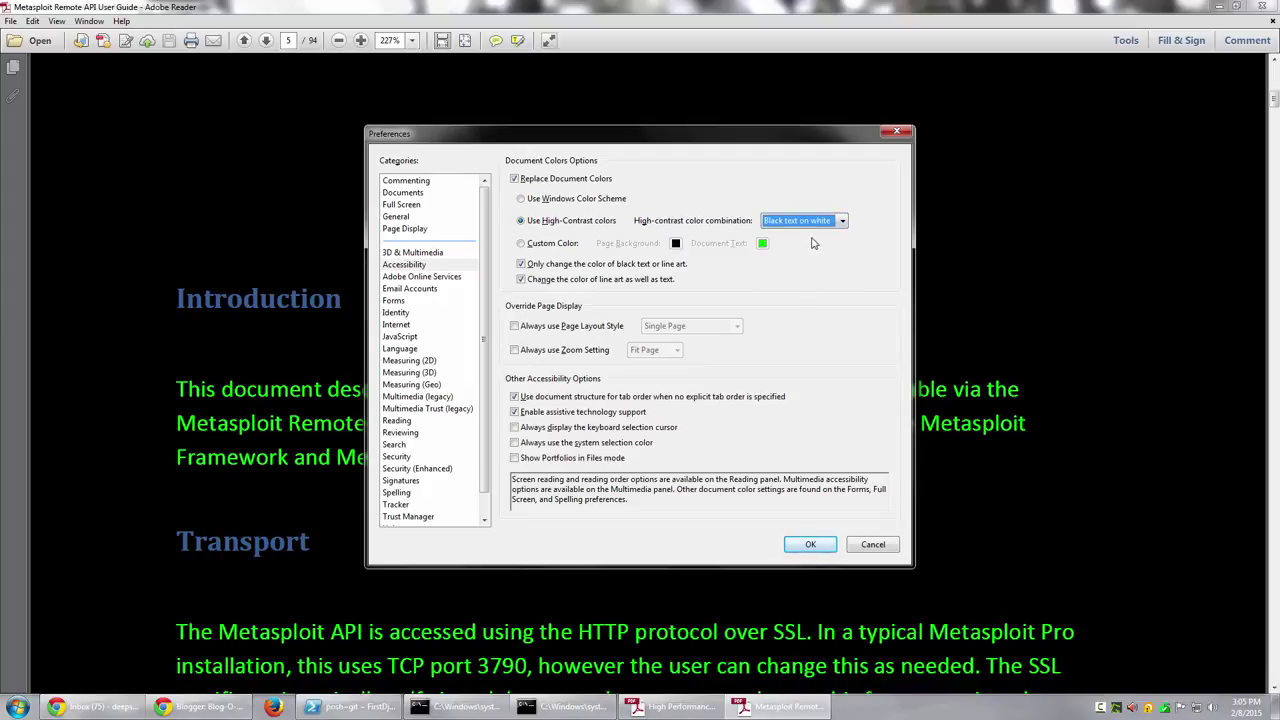
pyautogui.click(810, 545)
pyautogui.scroll(-5, 883, 497)
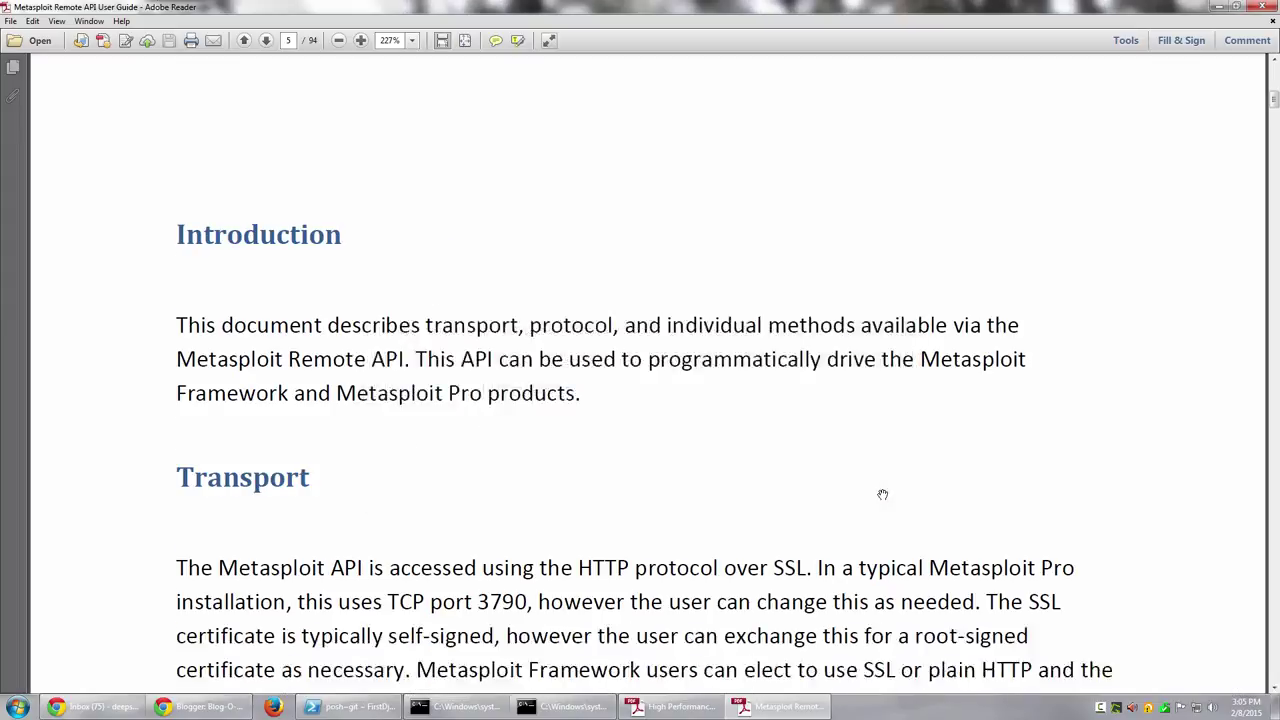
pyautogui.scroll(-2, 883, 497)
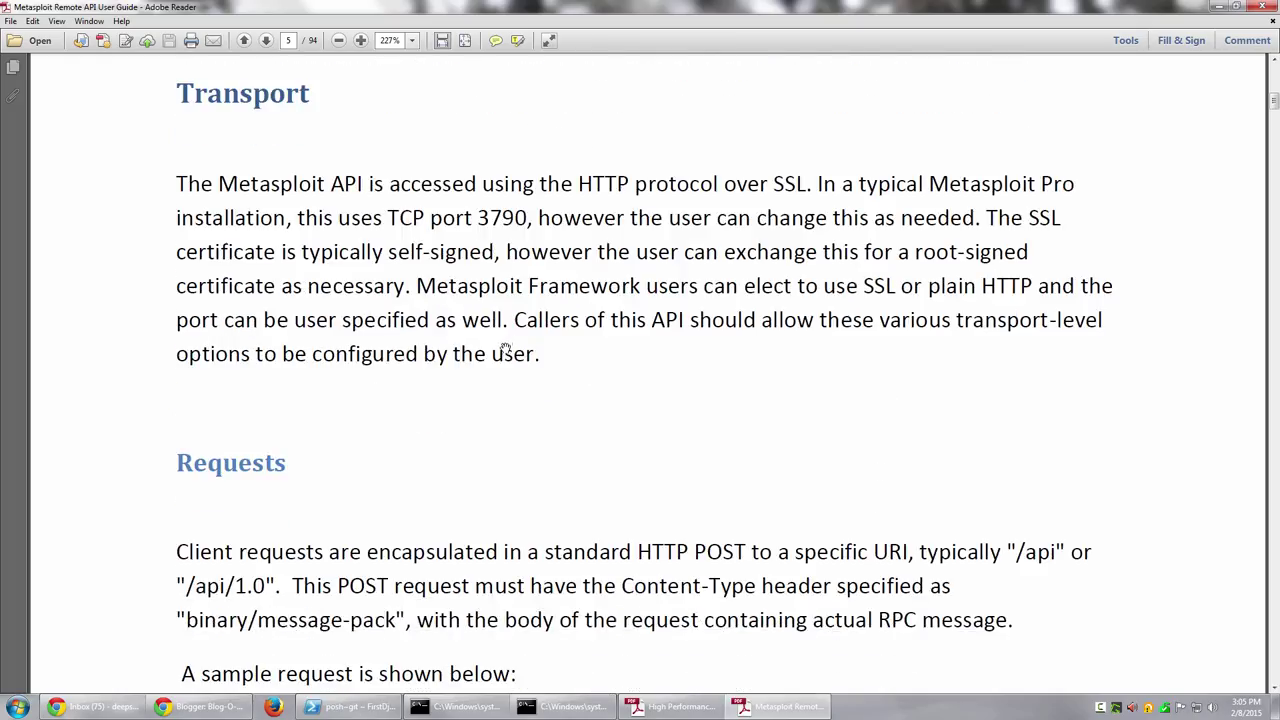
pyautogui.scroll(-2, 591, 443)
pyautogui.scroll(-8, 596, 444)
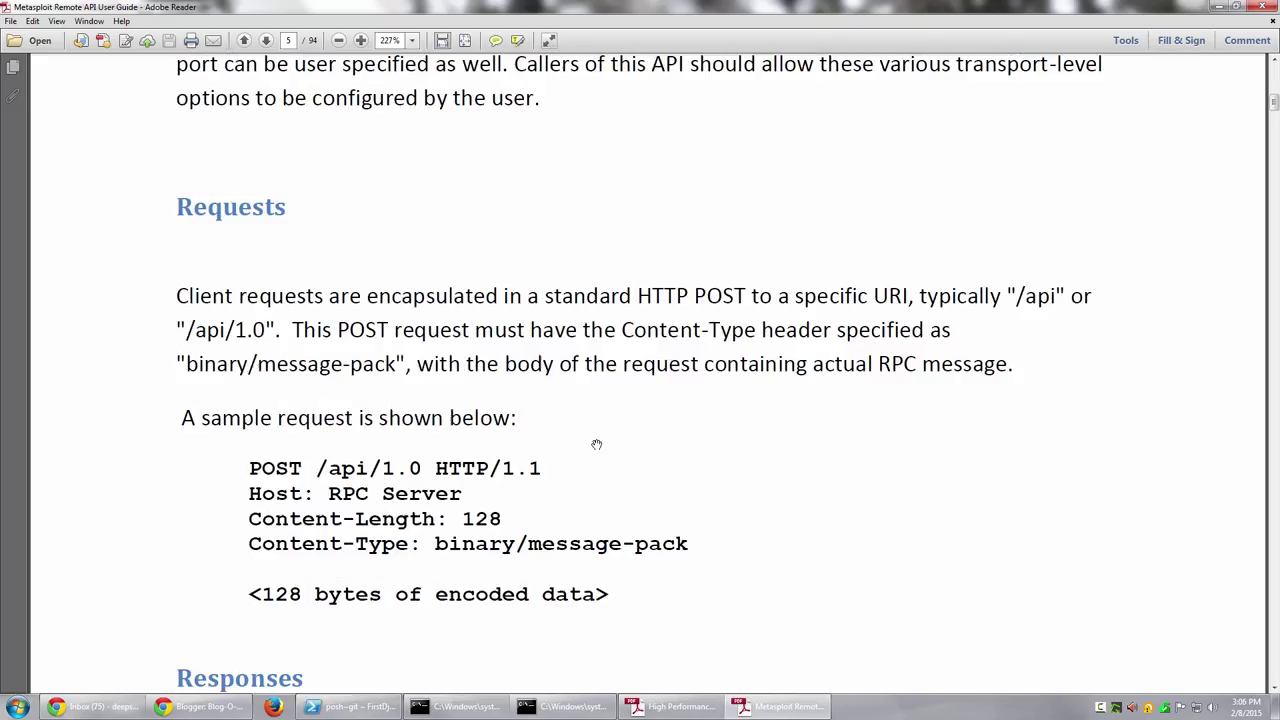
# - Turn off Replace Document Colors to restore the original document colours
pyautogui.hotkey('ctrl', 'k')
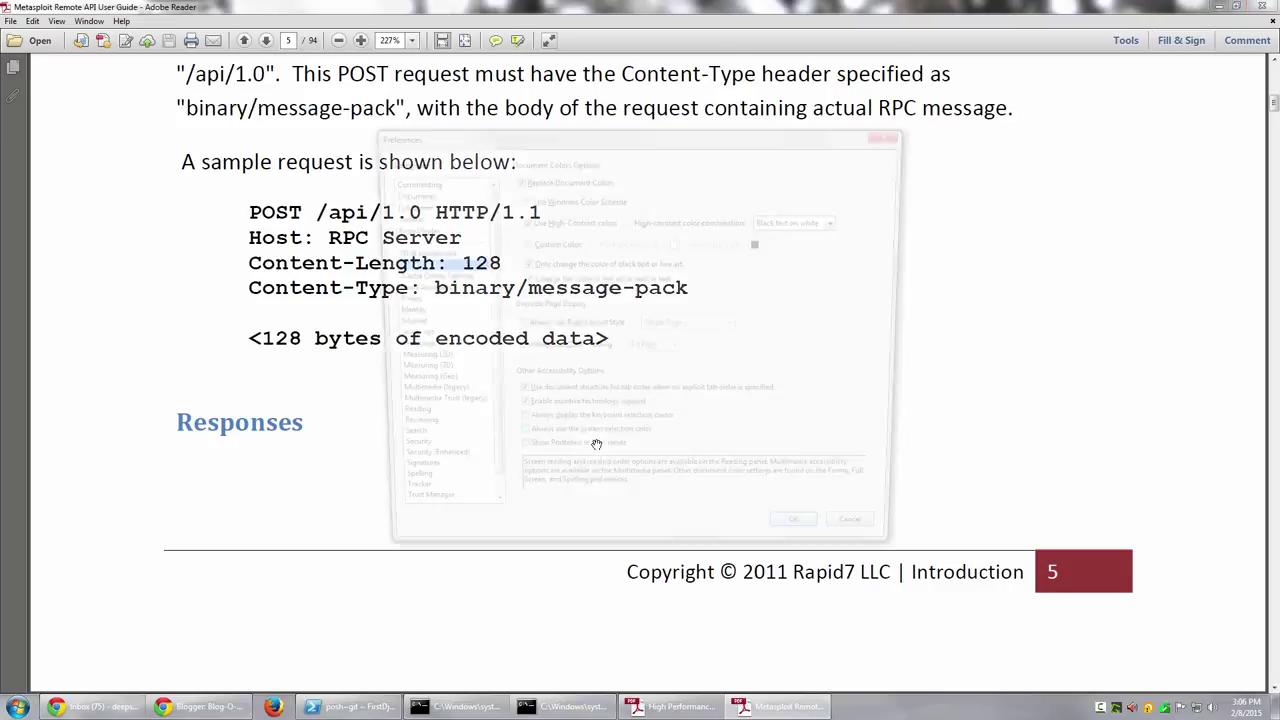
pyautogui.click(584, 182)
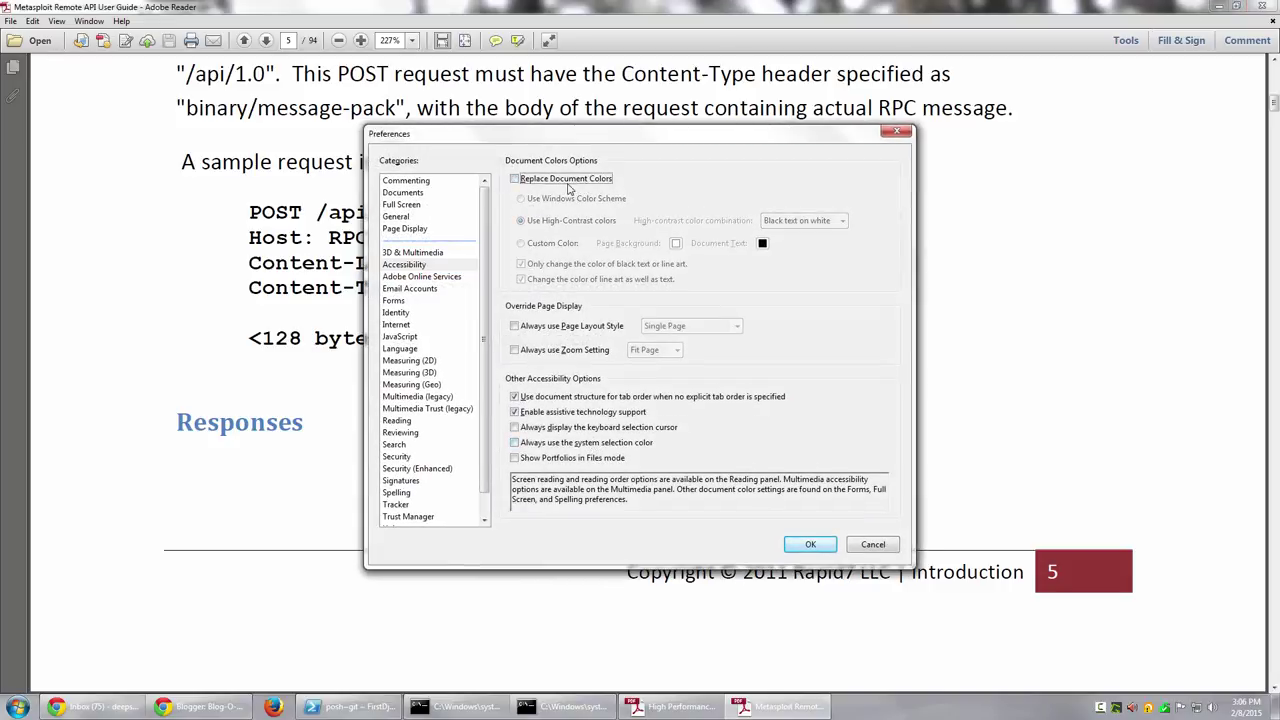
pyautogui.click(822, 547)
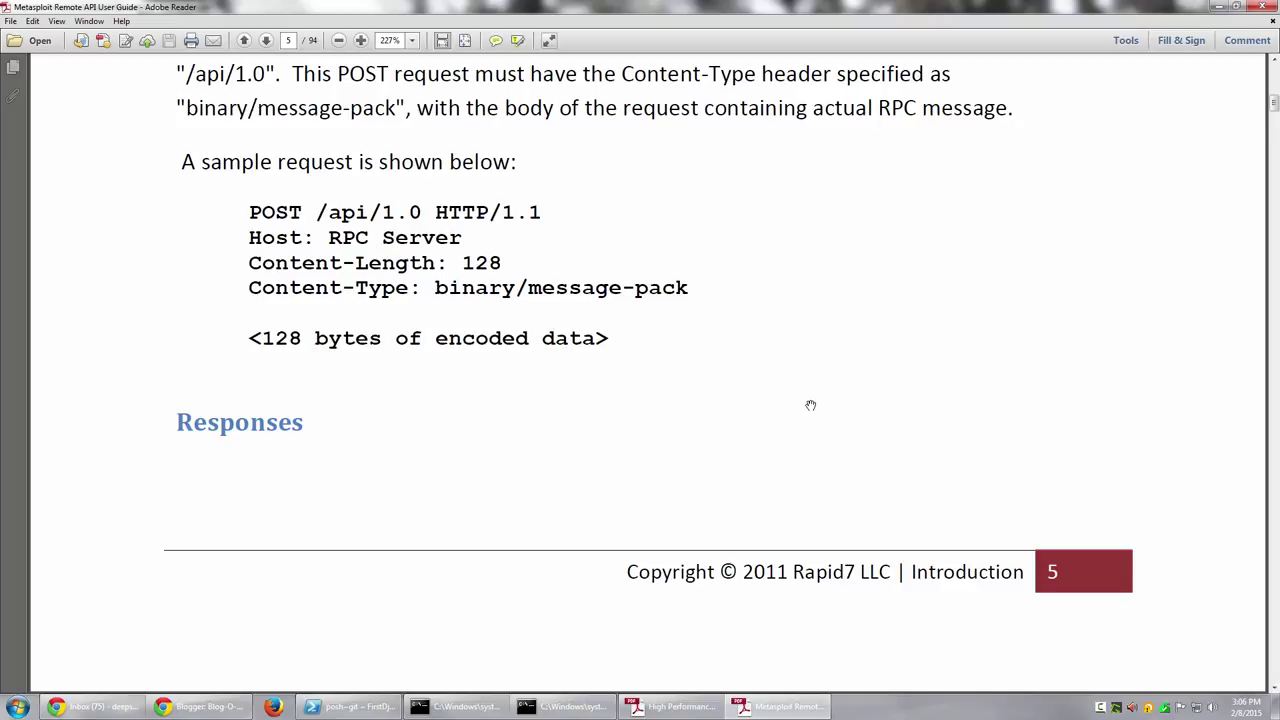
# - Enable Replace Document Colors, uncheck Only change black text, and apply High-contrast Black text on white
pyautogui.hotkey('ctrl', 'k')
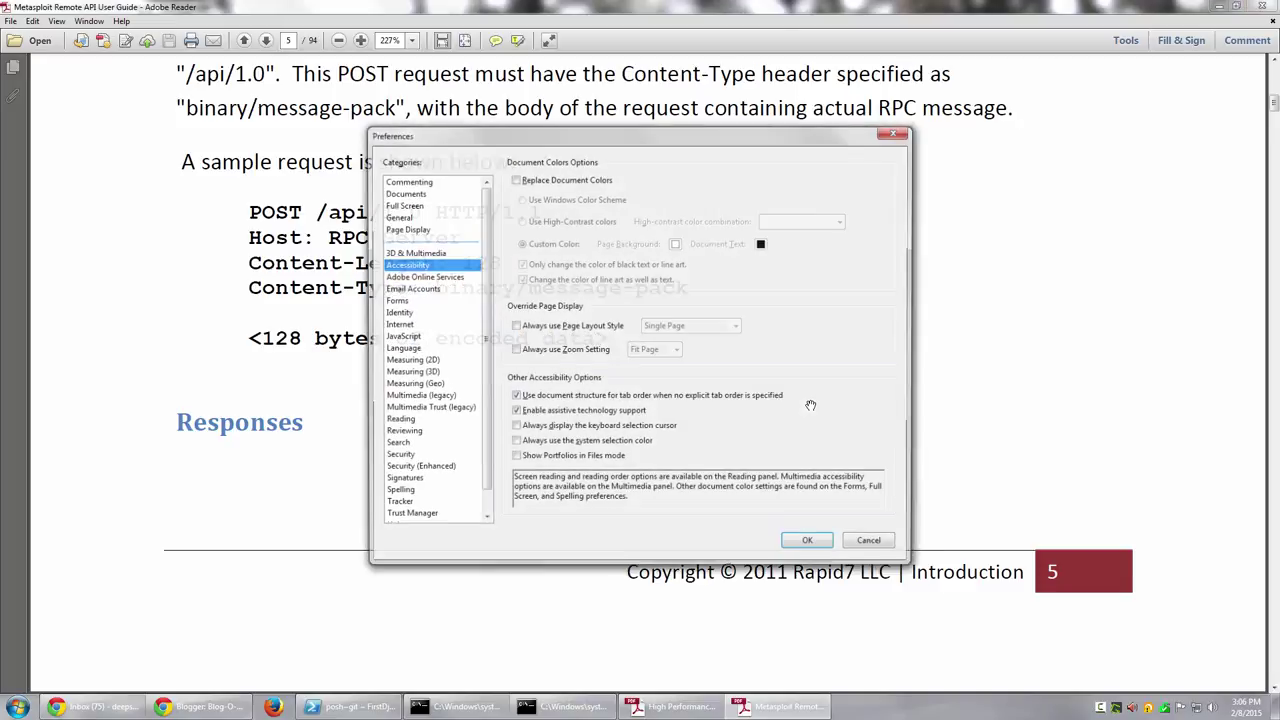
pyautogui.click(580, 181)
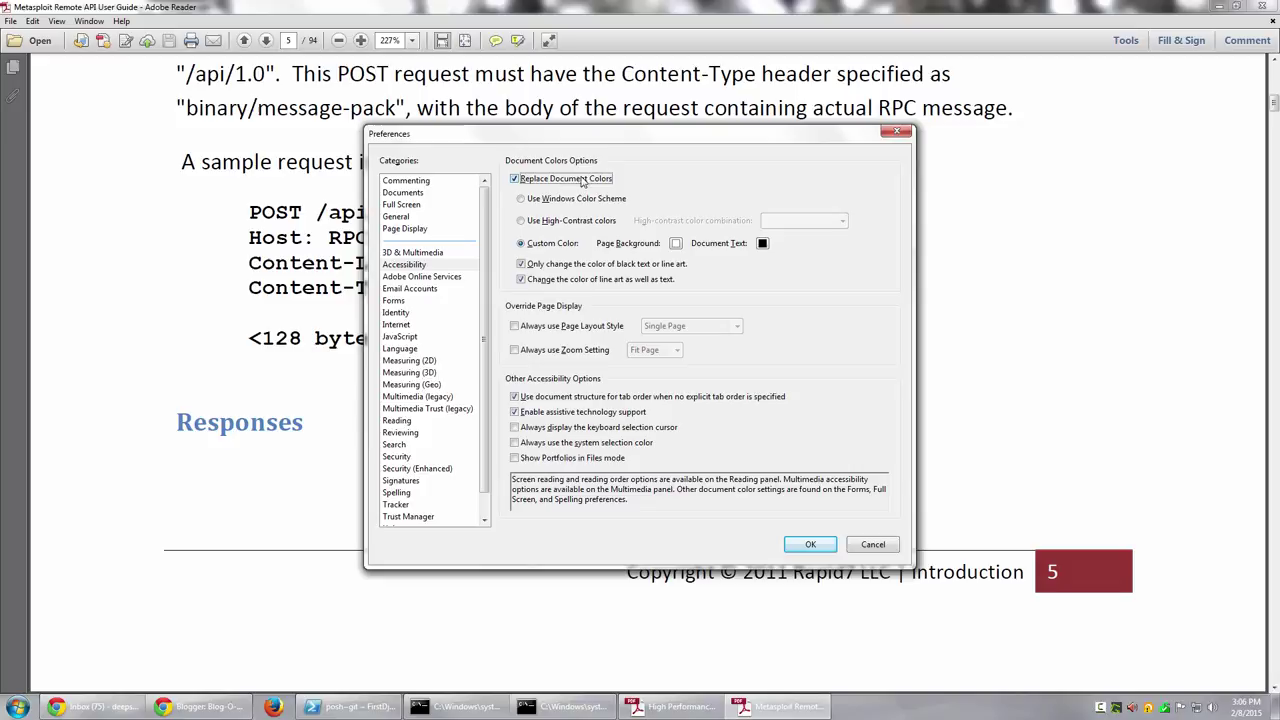
pyautogui.click(673, 265)
pyautogui.click(578, 221)
pyautogui.click(776, 222)
pyautogui.click(811, 273)
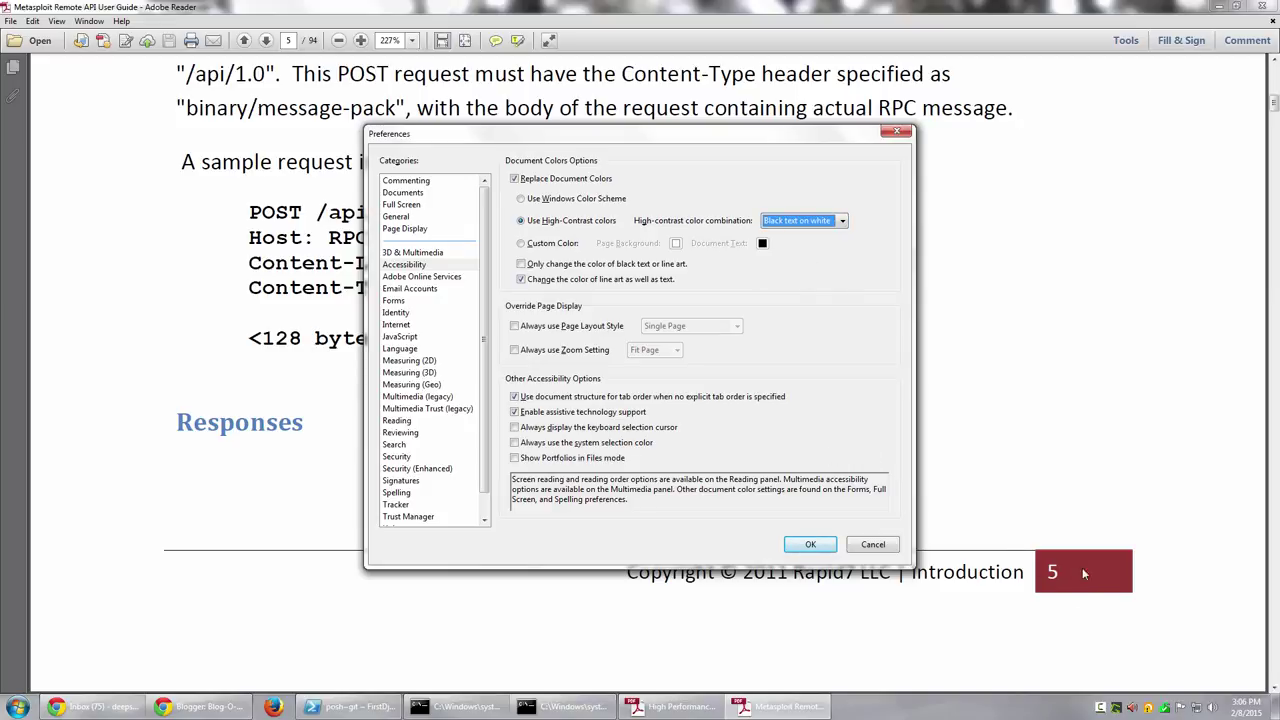
pyautogui.click(811, 544)
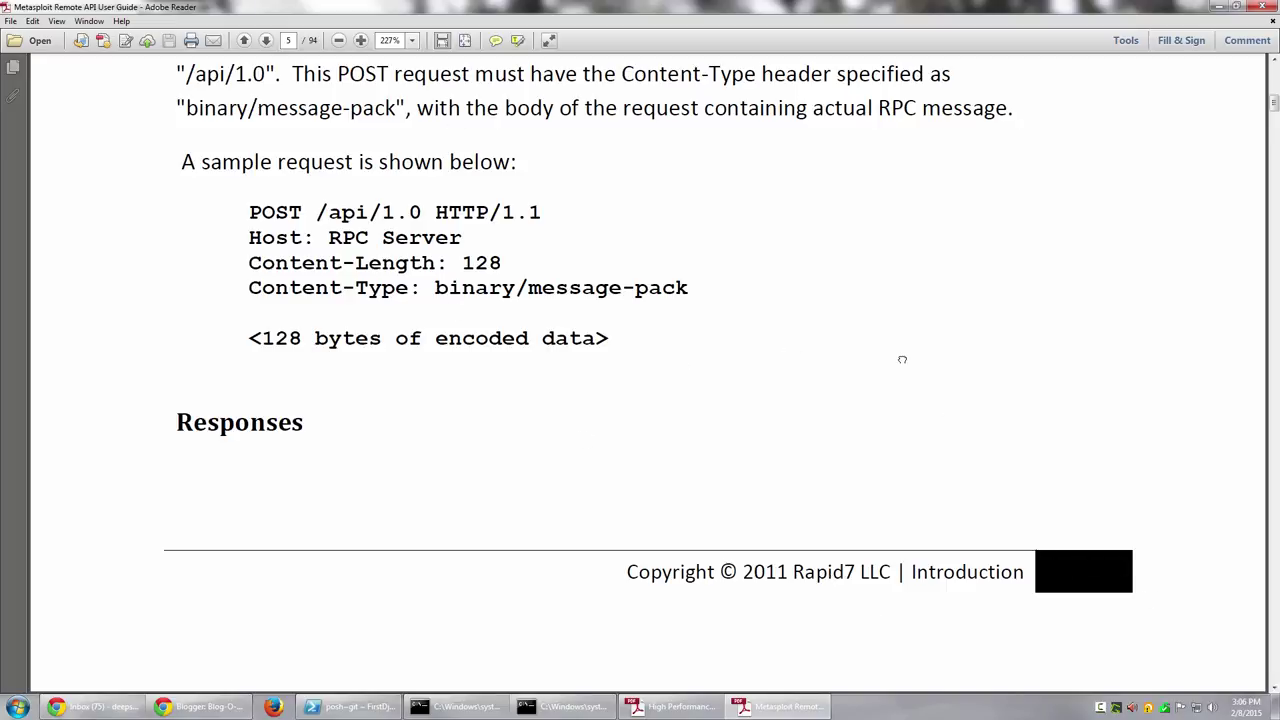
# - Switch the high-contrast combination to White text on black
pyautogui.hotkey('ctrl', 'k')
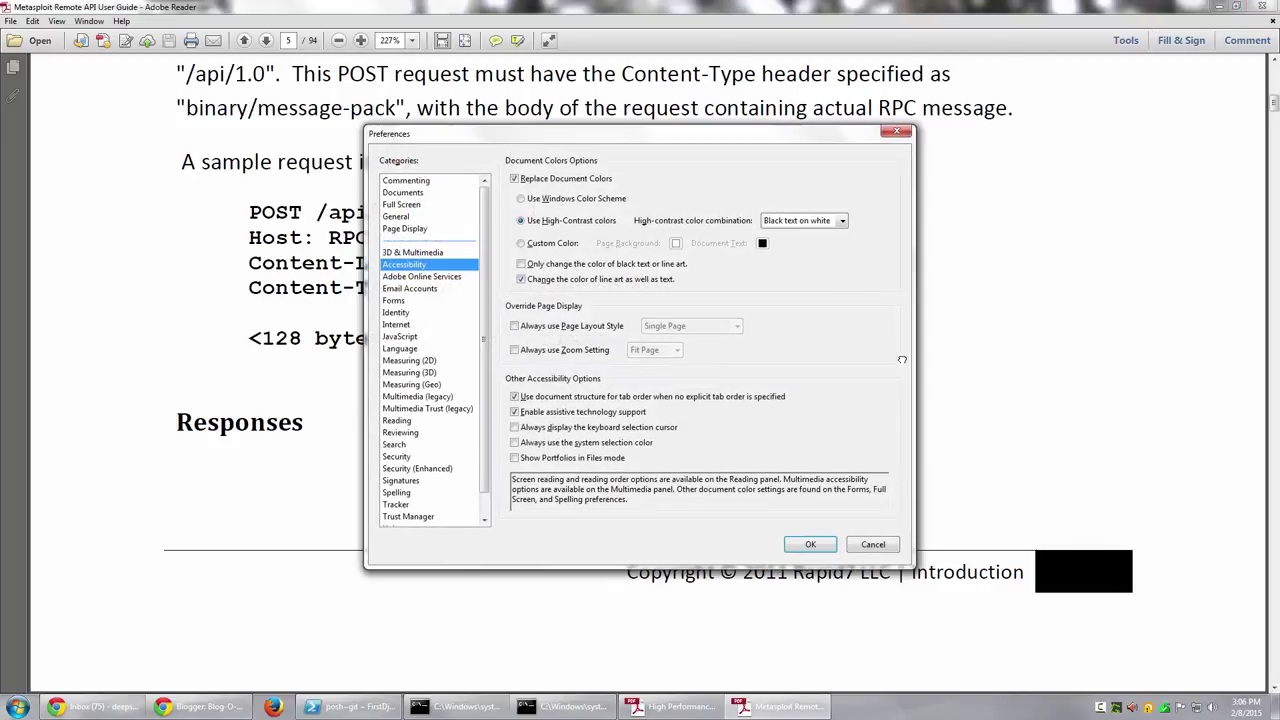
pyautogui.click(801, 221)
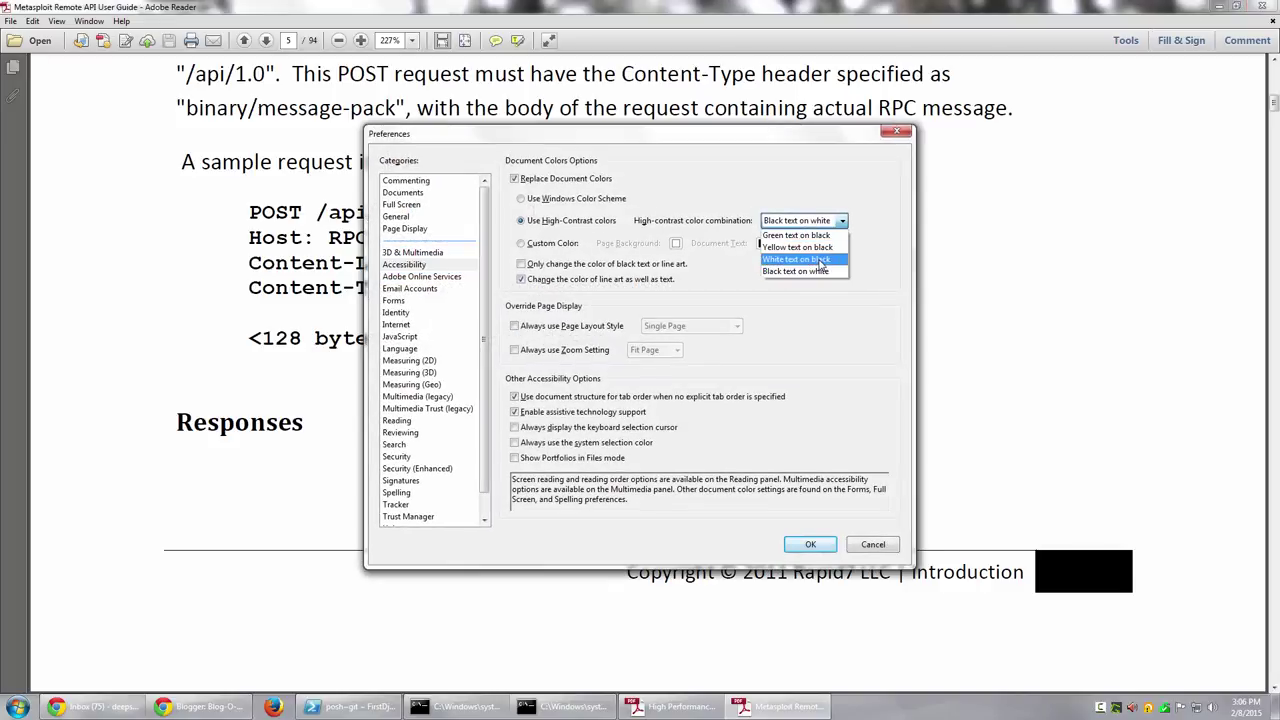
pyautogui.click(820, 259)
pyautogui.click(810, 544)
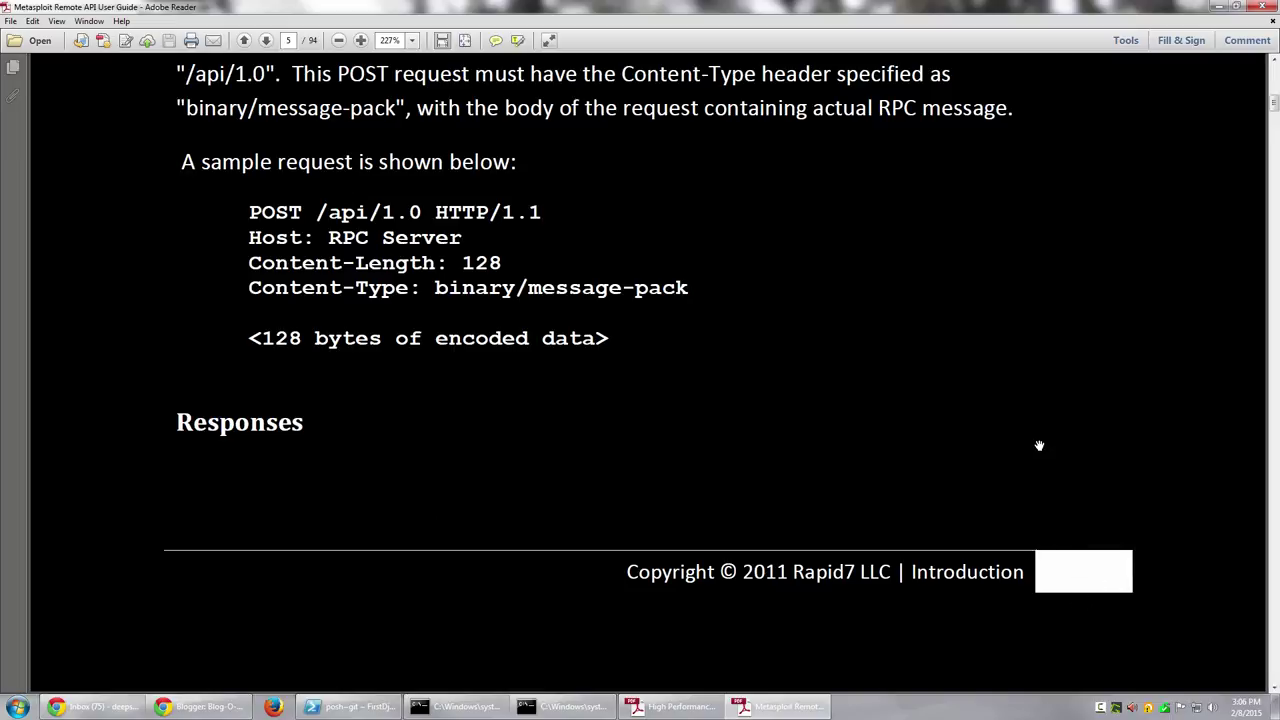
# - Recheck 'Only change the color of black text or line art' with Green text on black, then apply
pyautogui.hotkey('ctrl', 'k')
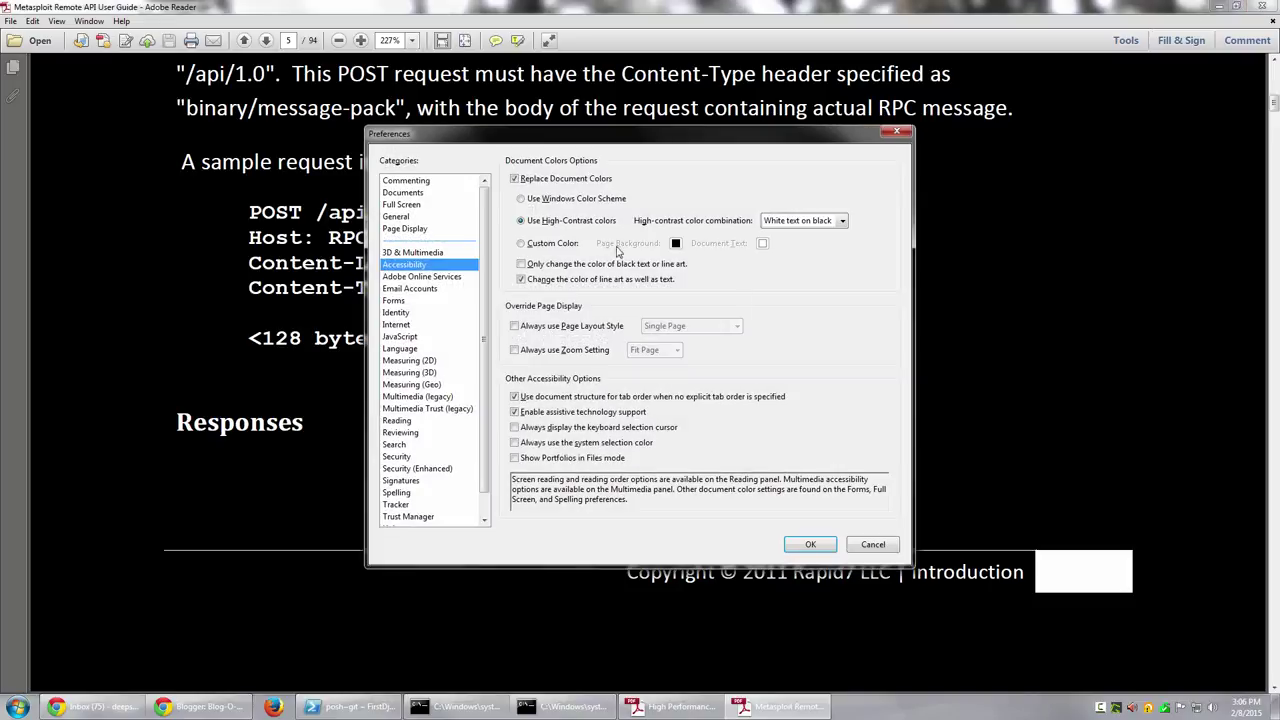
pyautogui.click(600, 264)
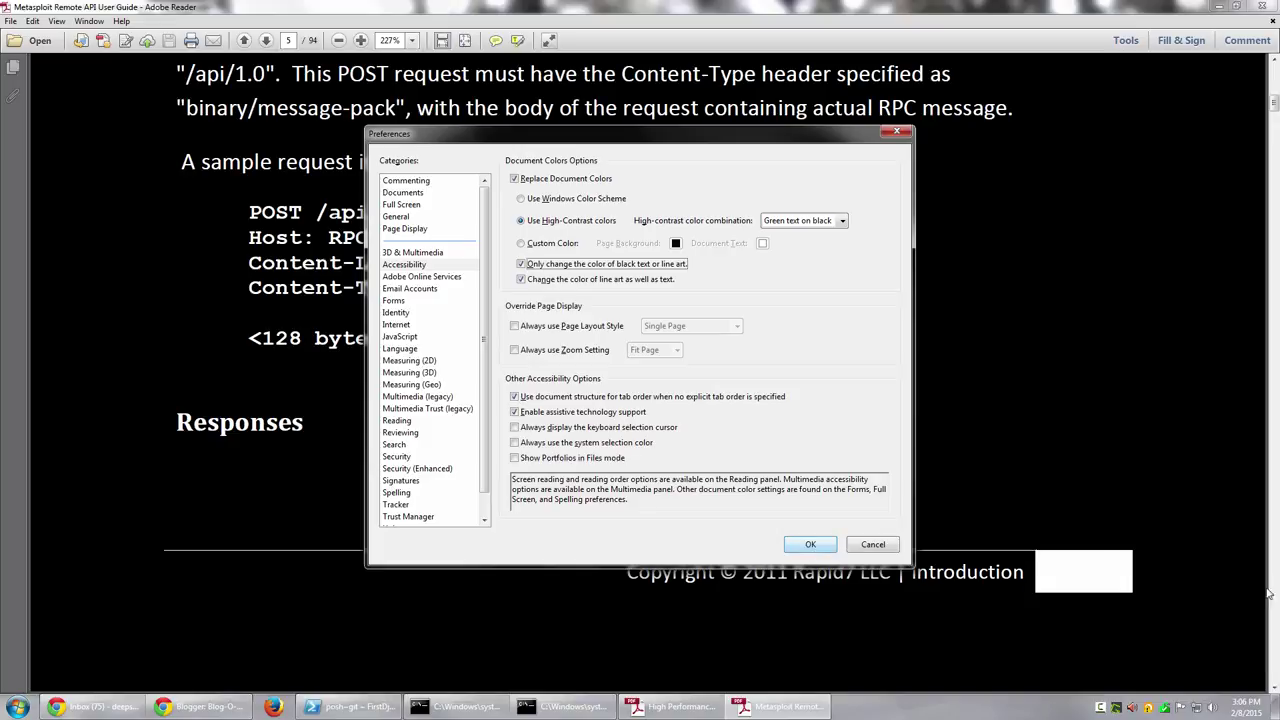
pyautogui.click(810, 541)
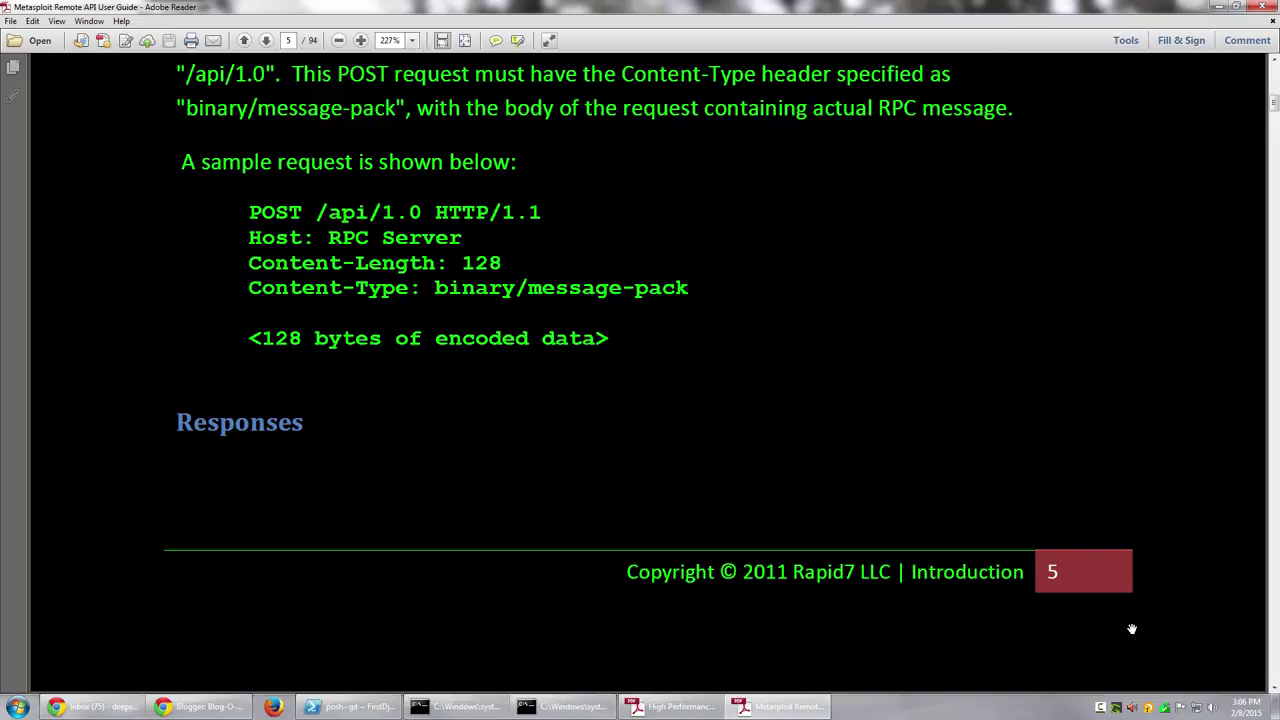
pyautogui.scroll(-15, 1131, 630)
pyautogui.scroll(-9, 1131, 628)
pyautogui.scroll(6, 1130, 630)
pyautogui.scroll(17, 1130, 631)
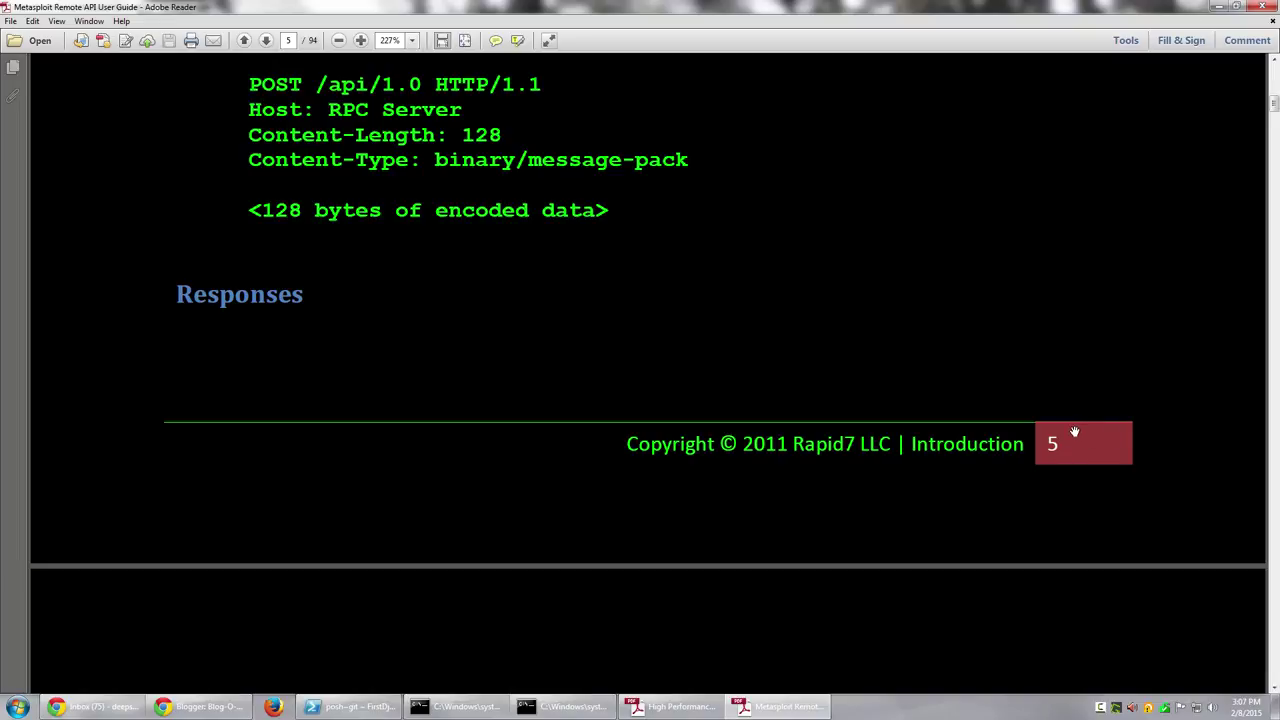
# - Set the high-contrast color combination to White text on black and confirm with OK
pyautogui.hotkey('ctrl', 'k')
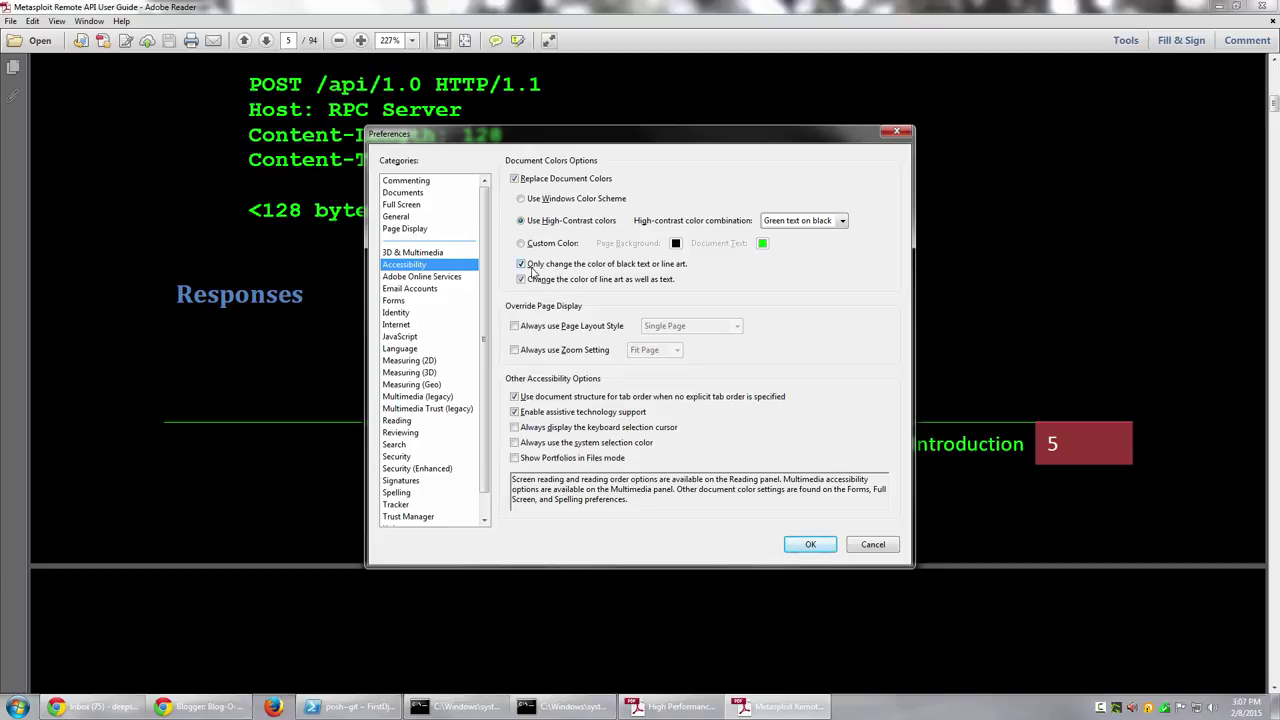
pyautogui.click(825, 221)
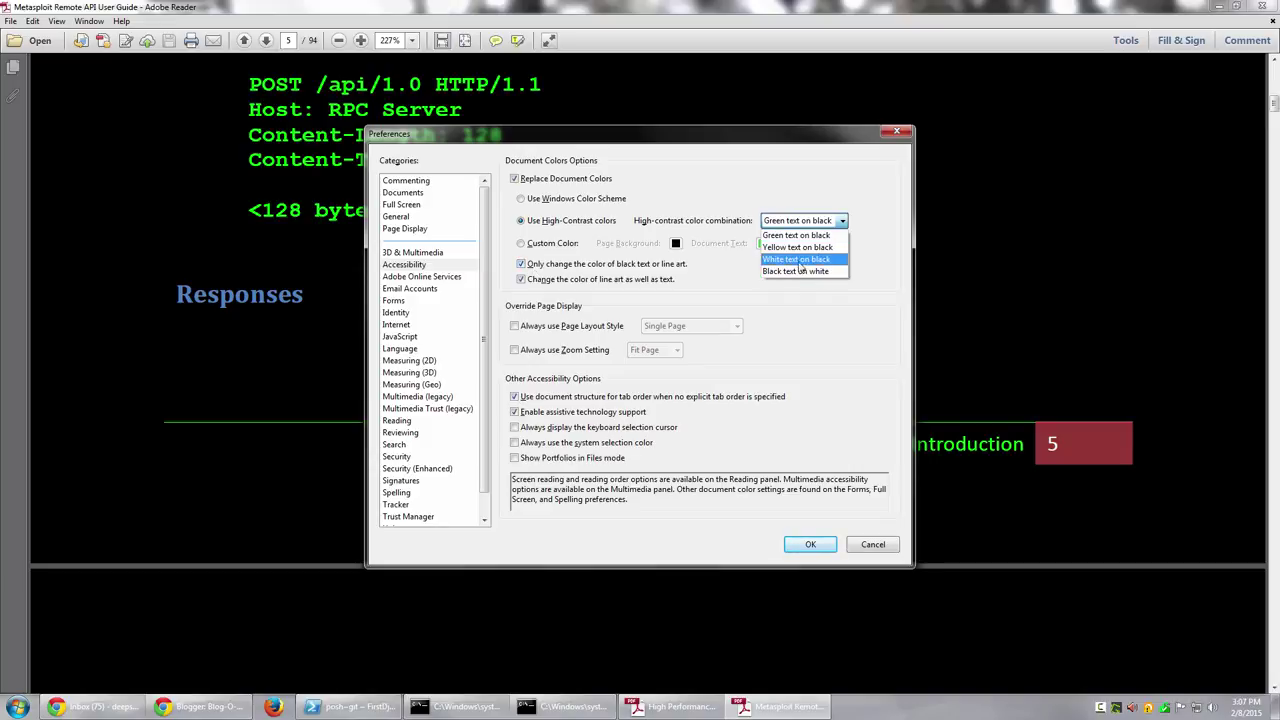
pyautogui.click(795, 264)
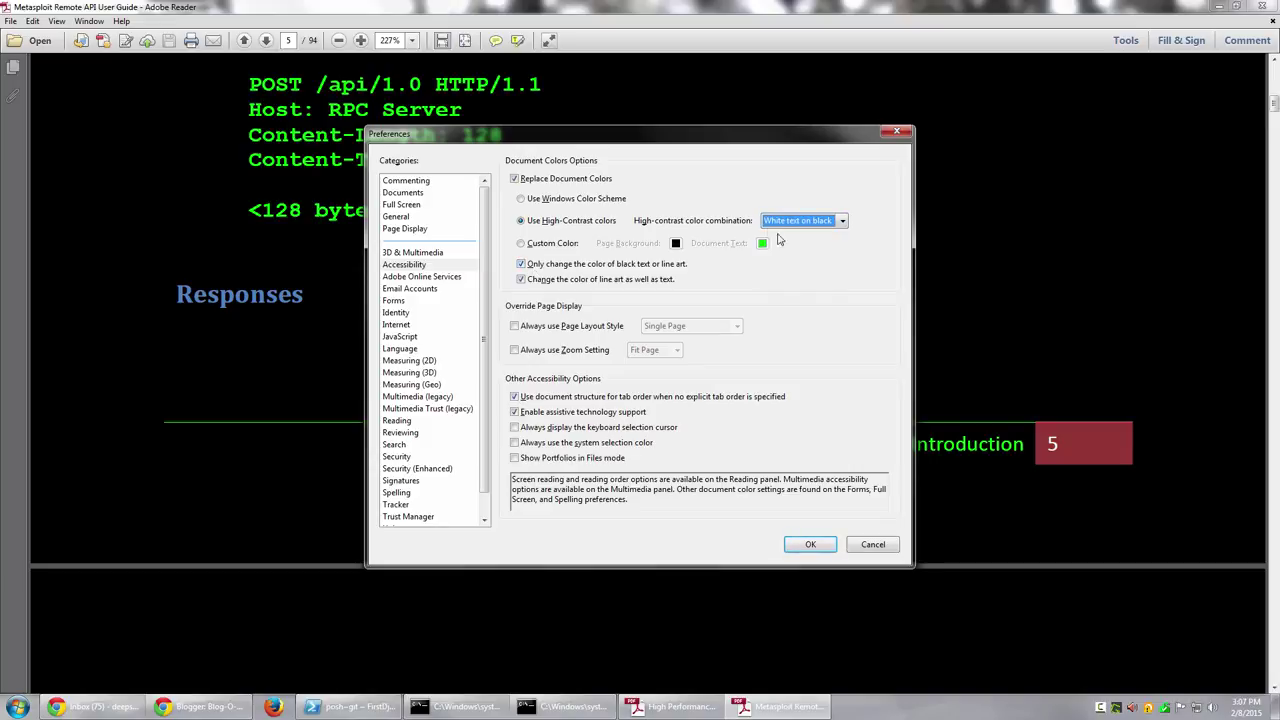
pyautogui.click(811, 546)
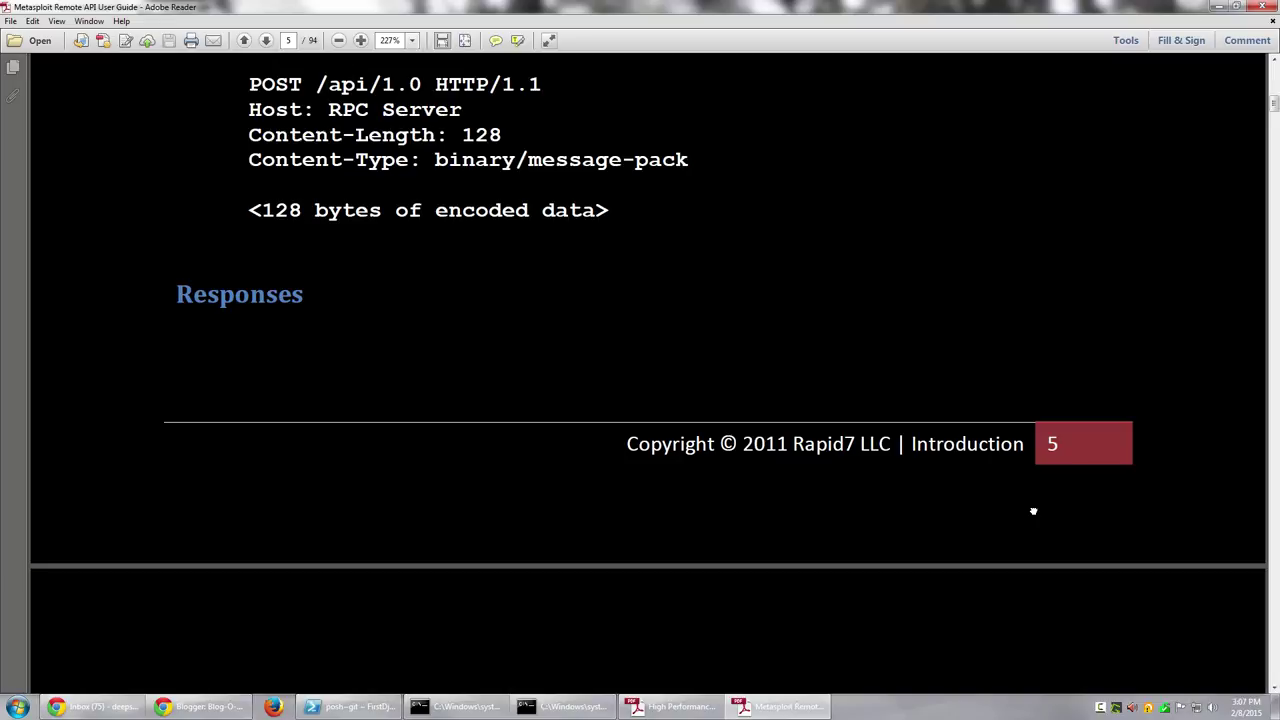
pyautogui.click(122, 21)
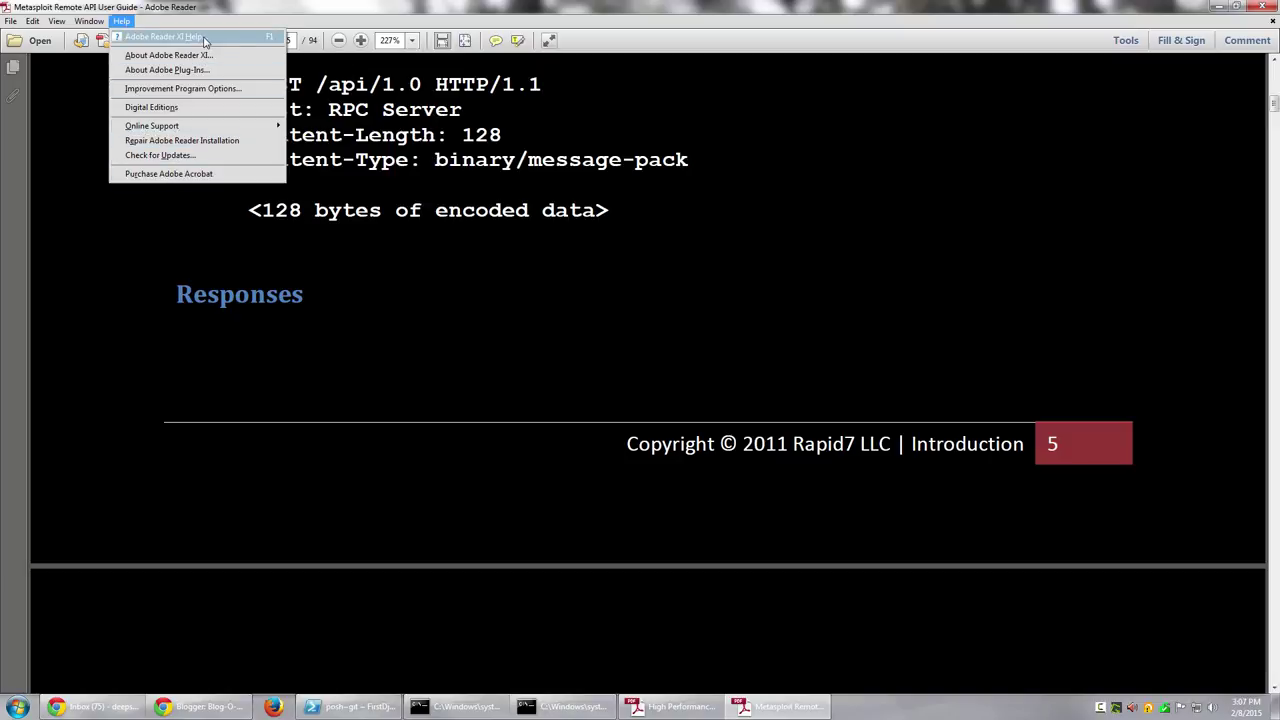
pyautogui.click(122, 21)
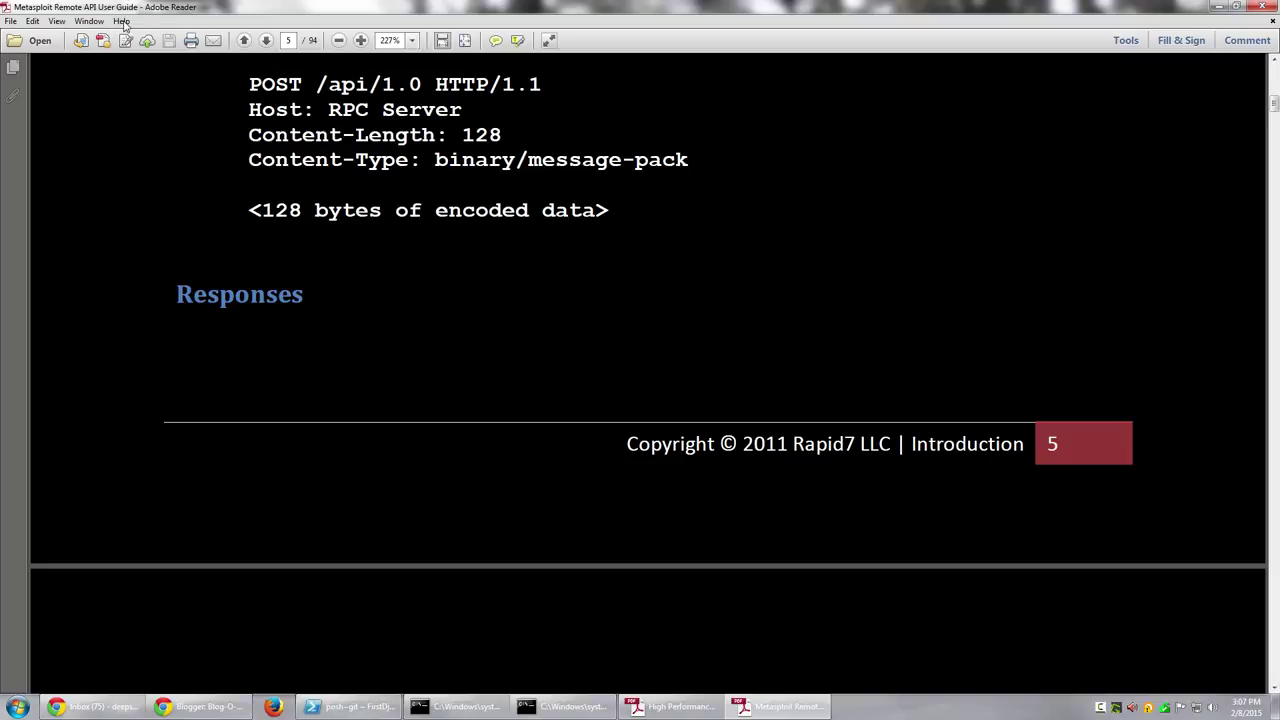
pyautogui.hotkey('alt', 'Tab')
pyautogui.click(1128, 233)
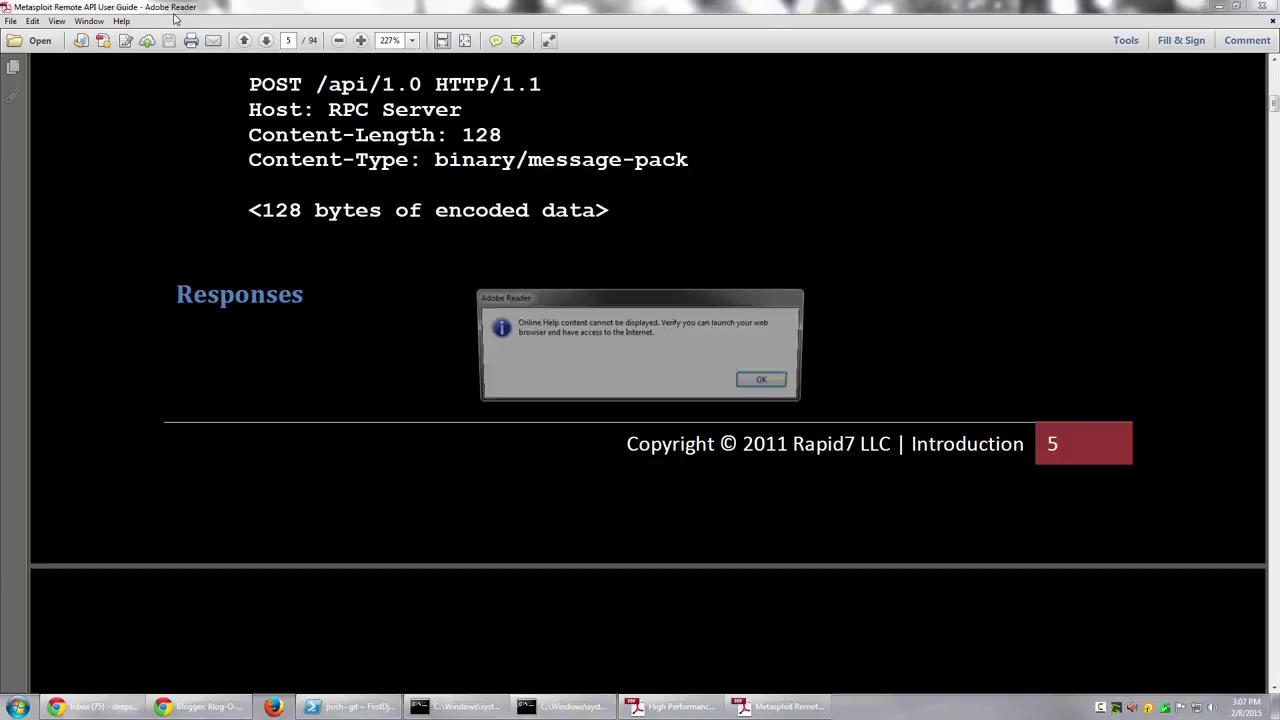
pyautogui.click(785, 386)
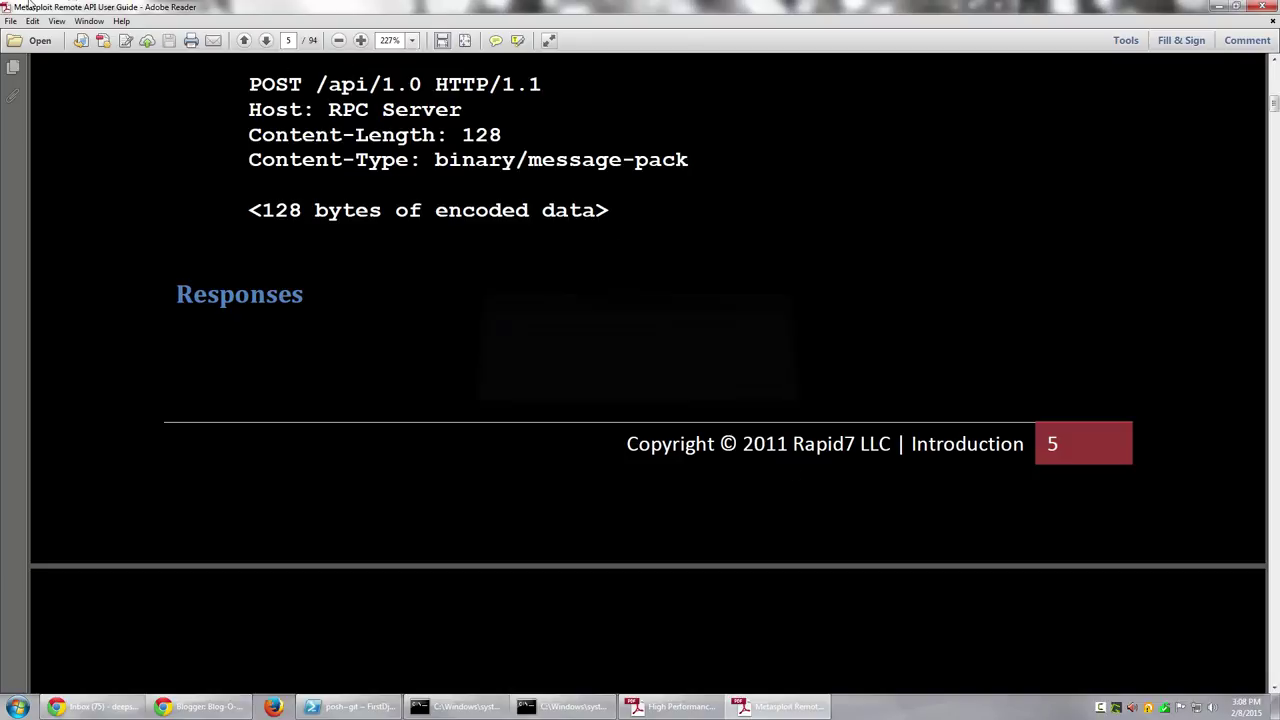
pyautogui.click(121, 21)
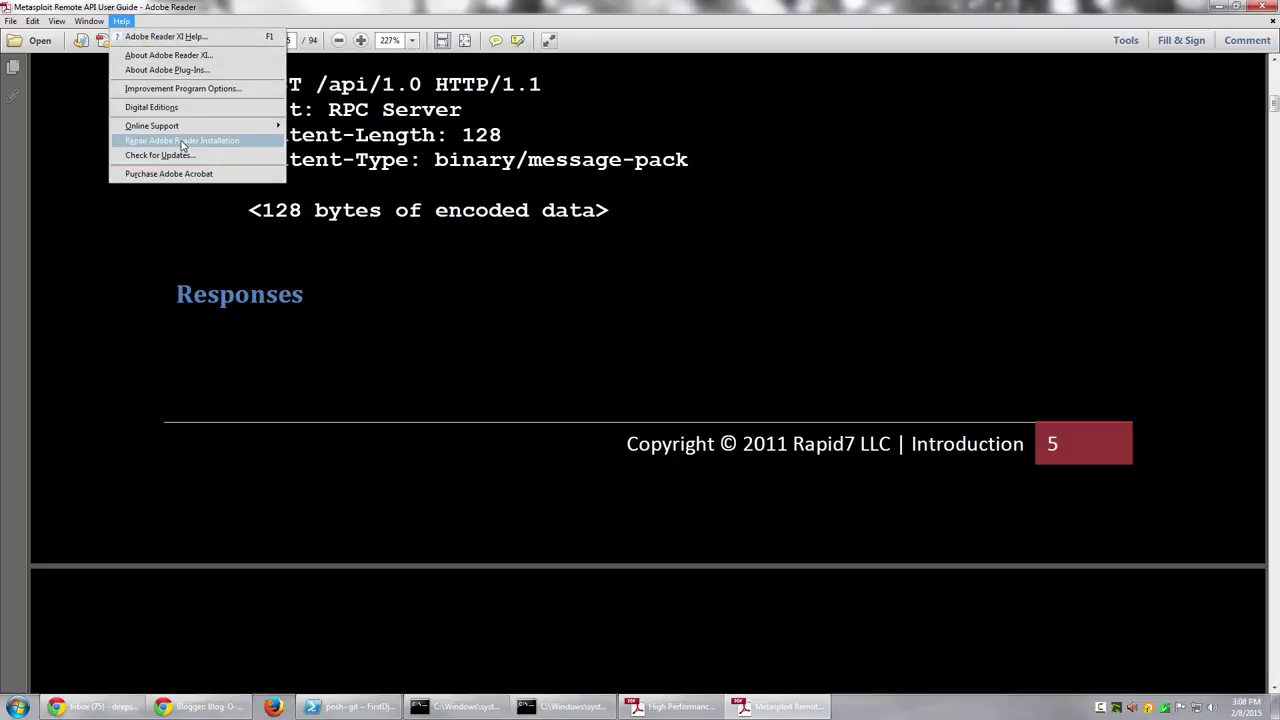
pyautogui.click(160, 56)
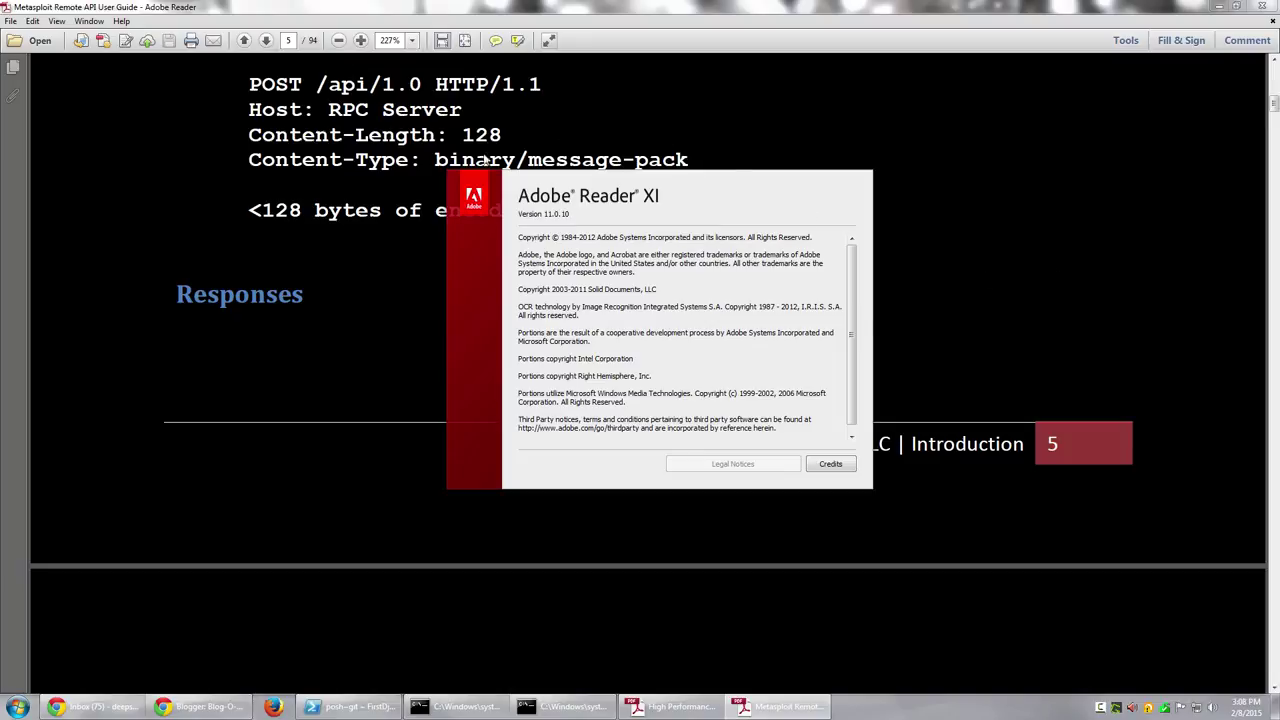
pyautogui.click(469, 198)
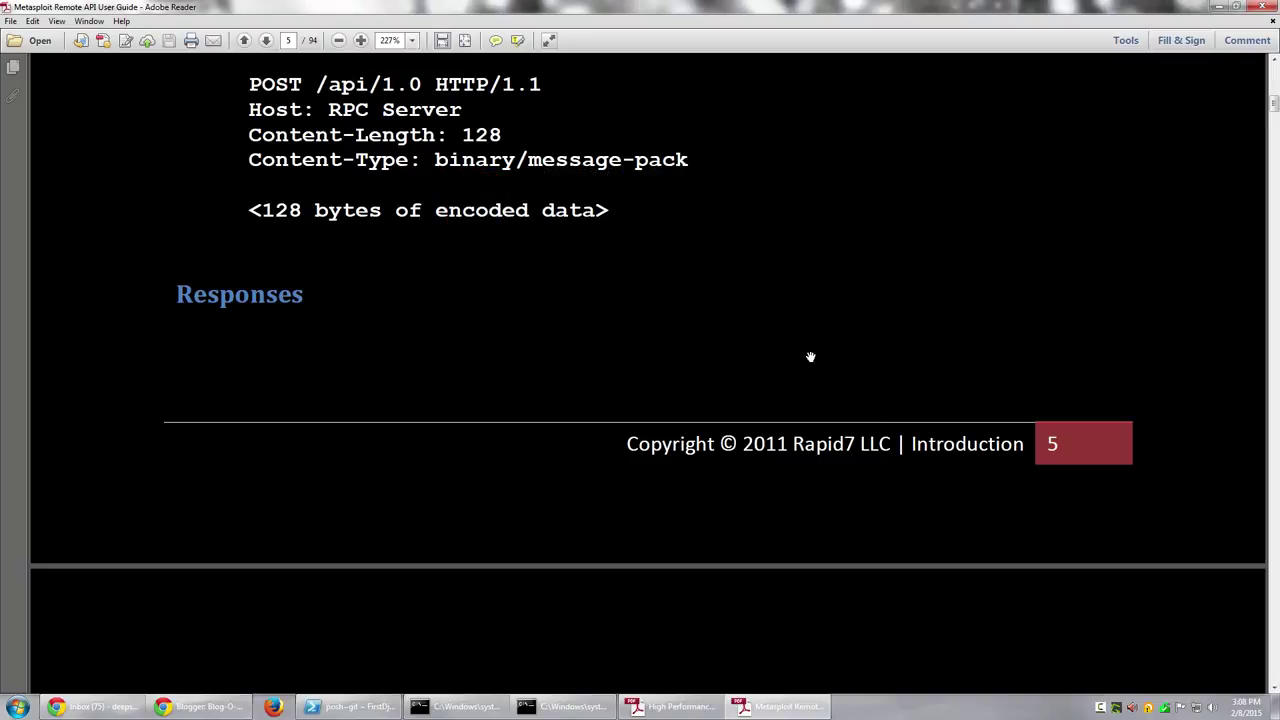